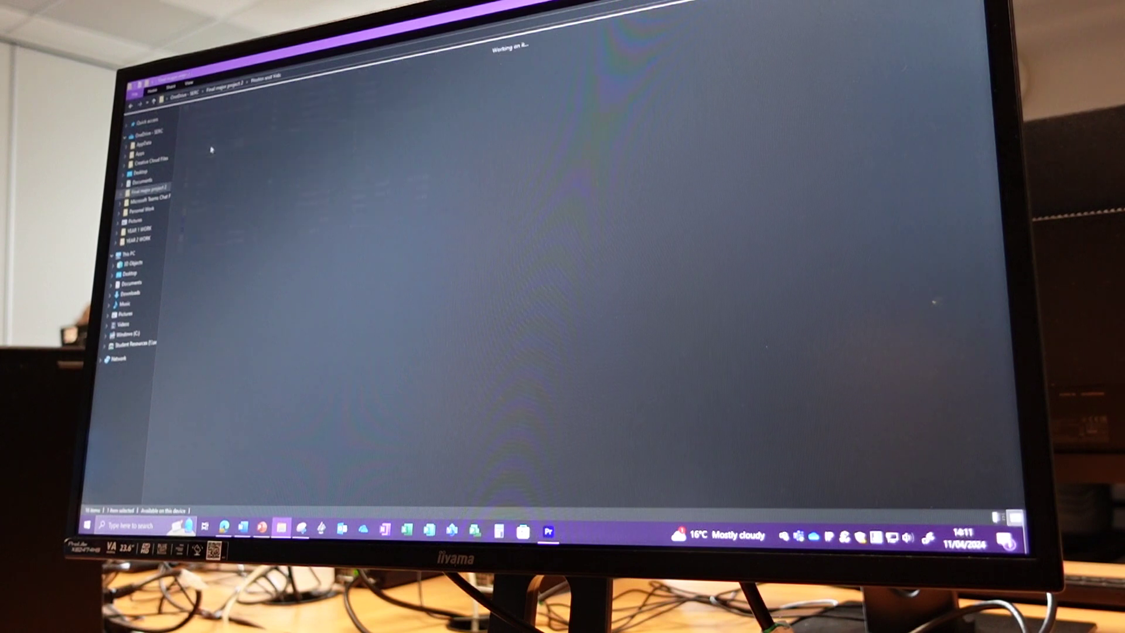
scroll(606, 406, down, 5)
scroll(605, 407, down, 10)
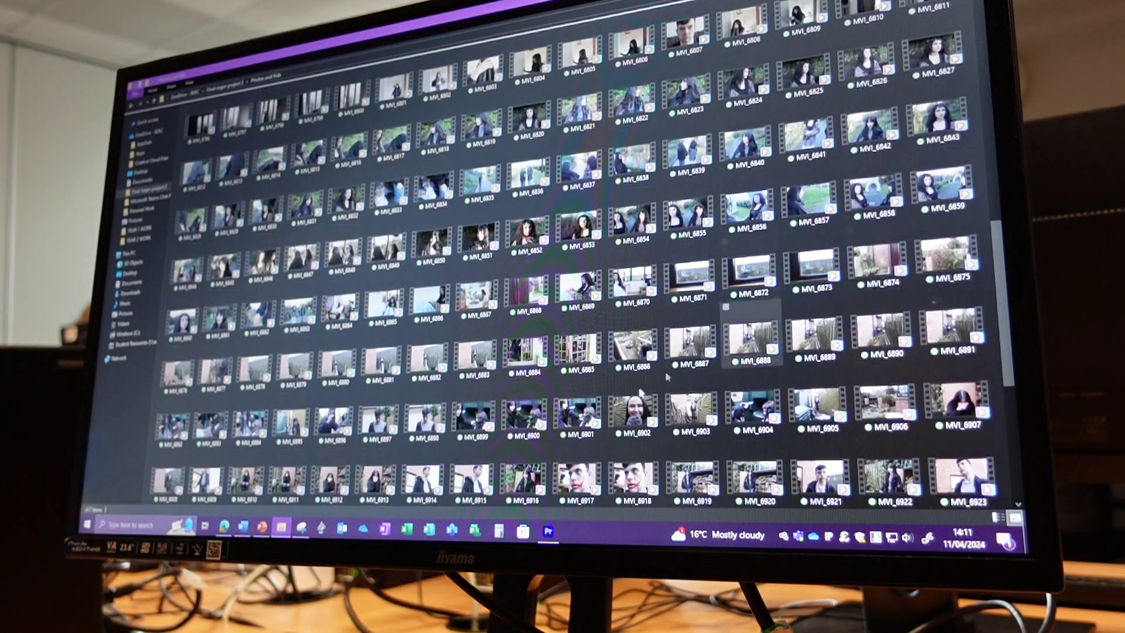
scroll(606, 407, down, 5)
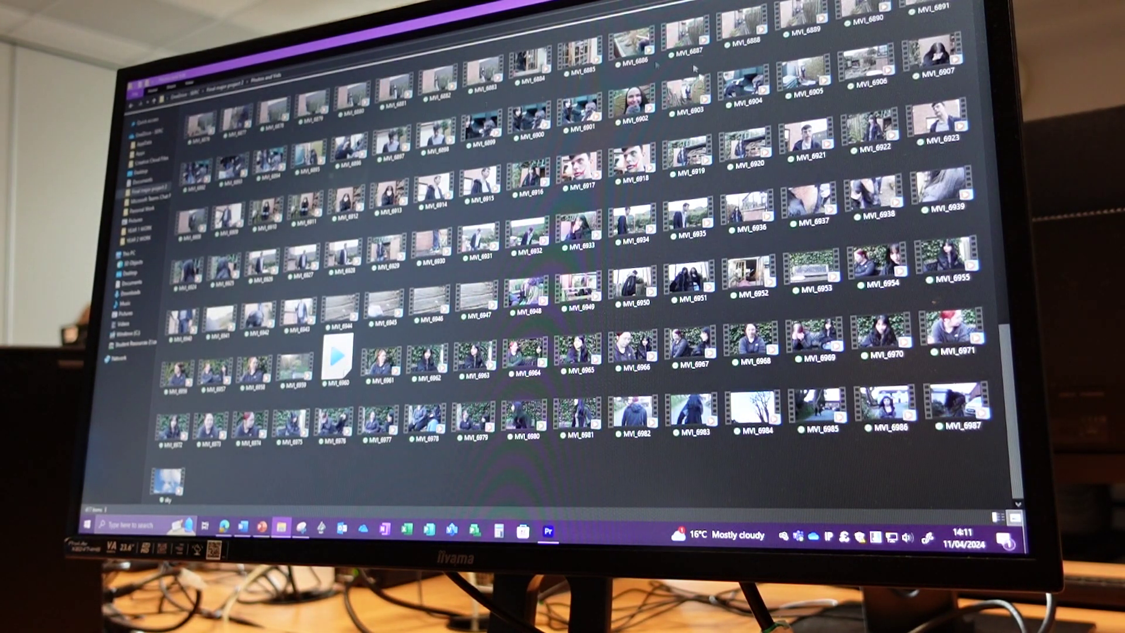
scroll(660, 144, up, 5)
scroll(663, 137, up, 5)
scroll(671, 123, up, 5)
scroll(668, 124, down, 5)
scroll(633, 264, down, 10)
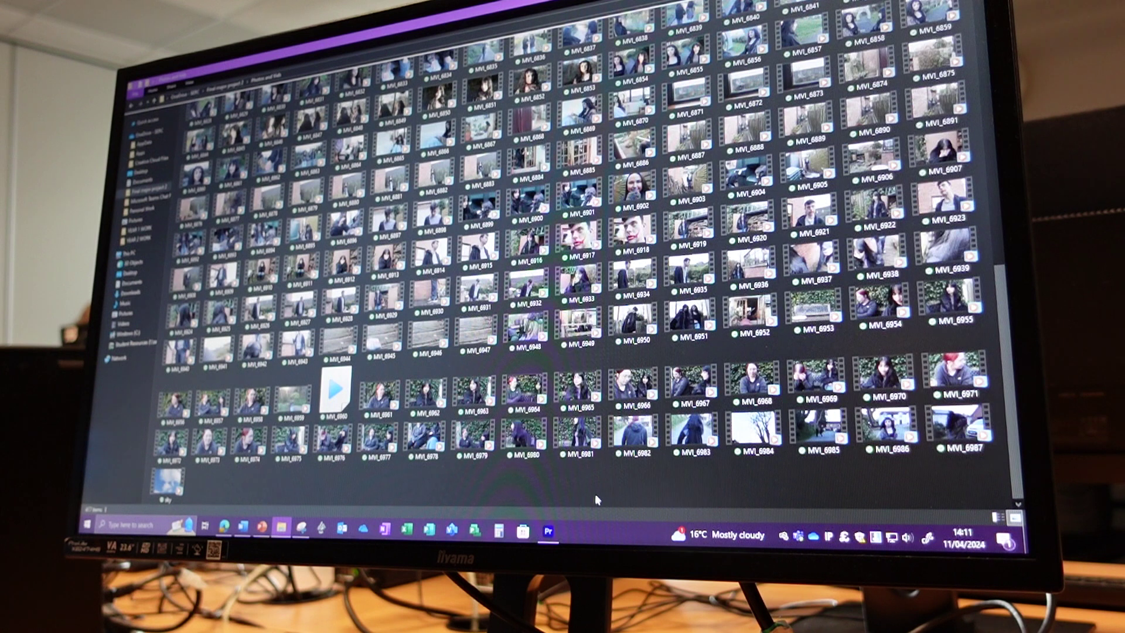
scroll(650, 439, up, 2)
scroll(718, 408, up, 5)
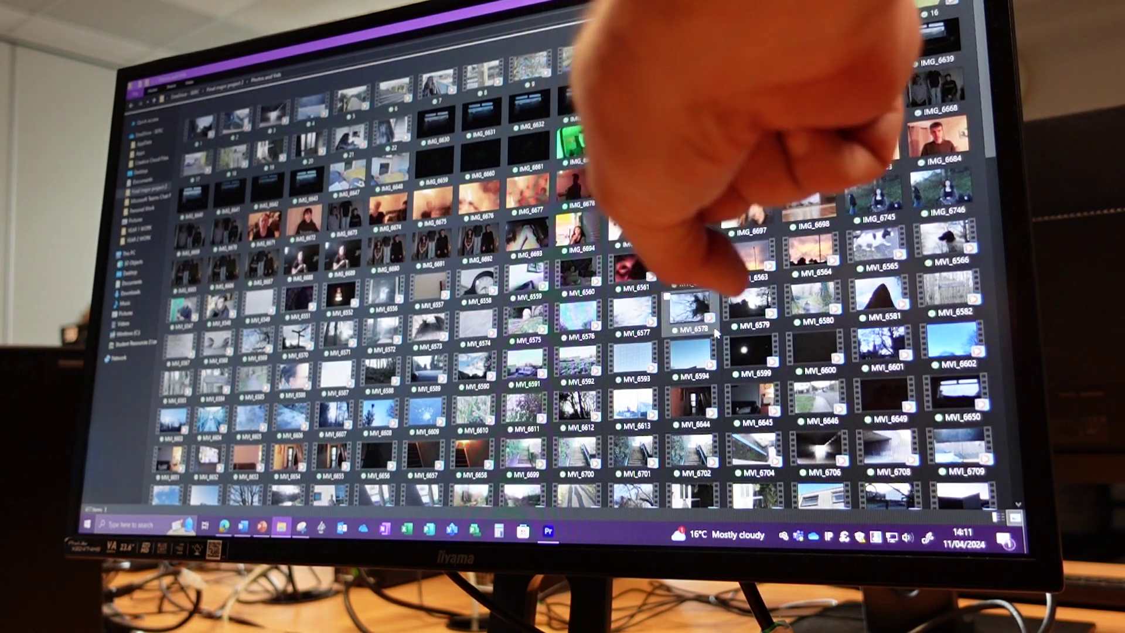
scroll(716, 332, down, 2)
scroll(715, 333, down, 5)
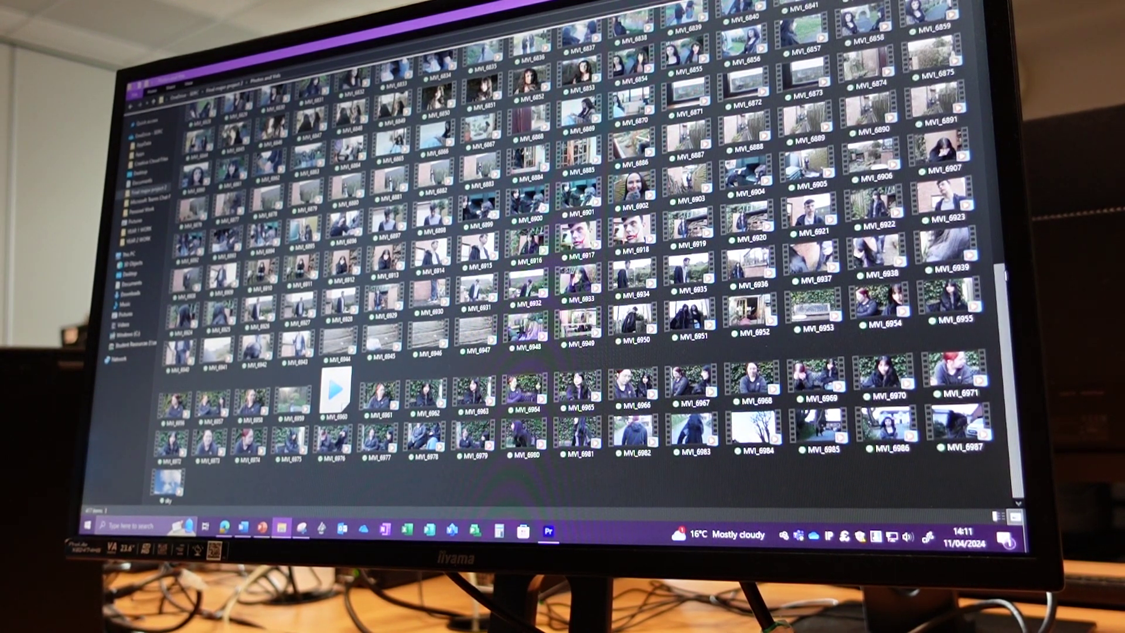
scroll(557, 354, up, 5)
scroll(557, 354, down, 5)
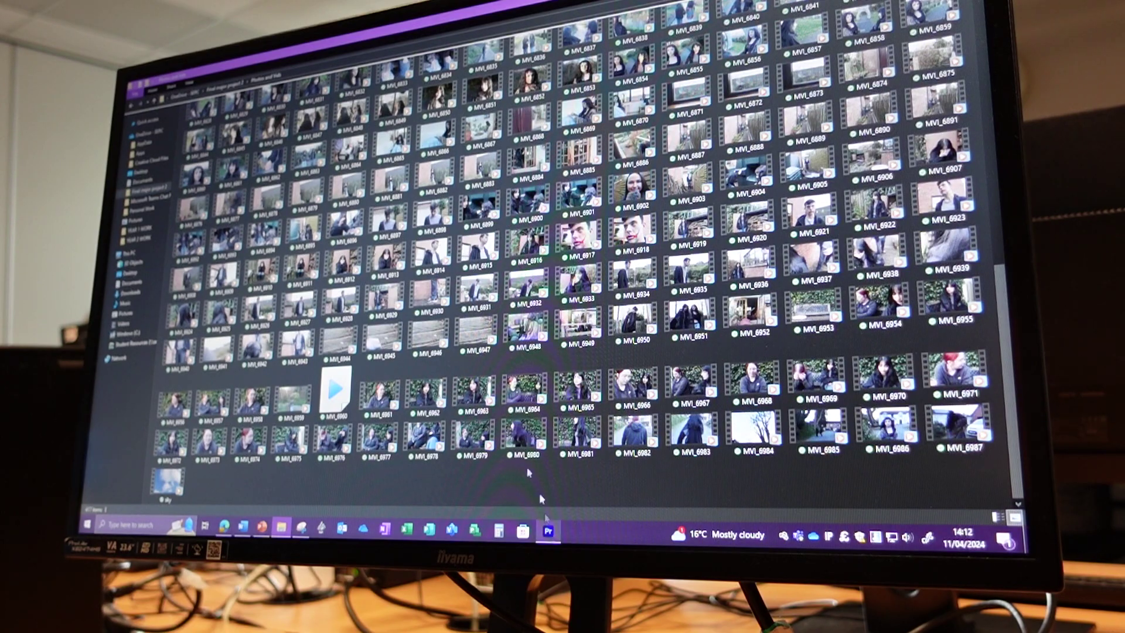
scroll(428, 390, up, 2)
scroll(428, 389, up, 8)
scroll(572, 404, down, 5)
scroll(704, 417, up, 5)
scroll(725, 421, down, 5)
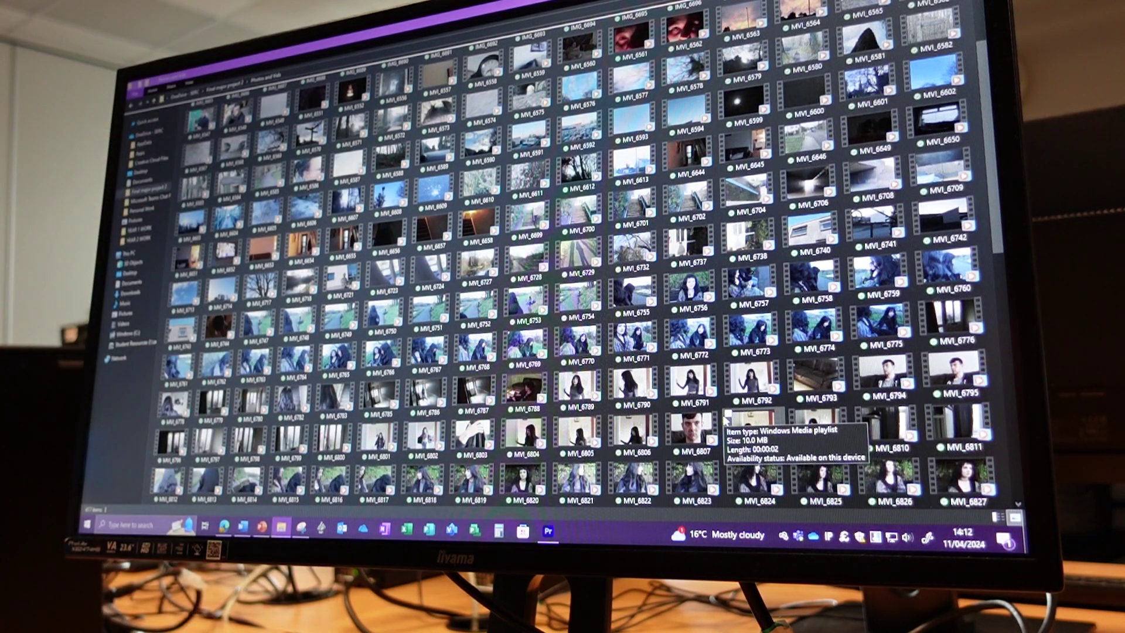
scroll(723, 421, up, 5)
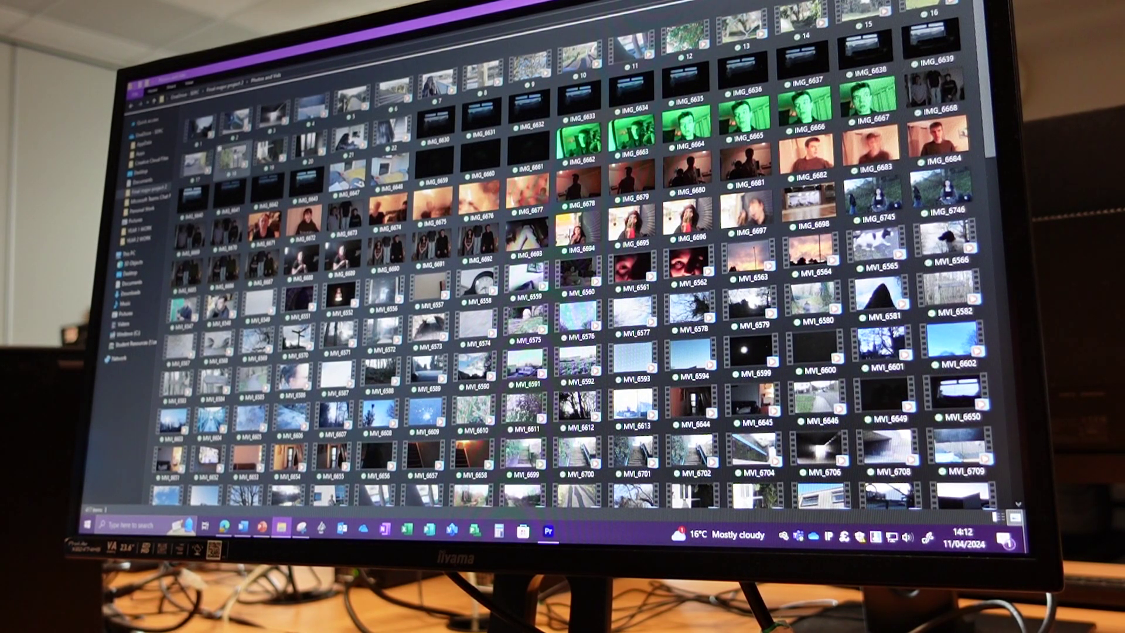
scroll(488, 144, down, 5)
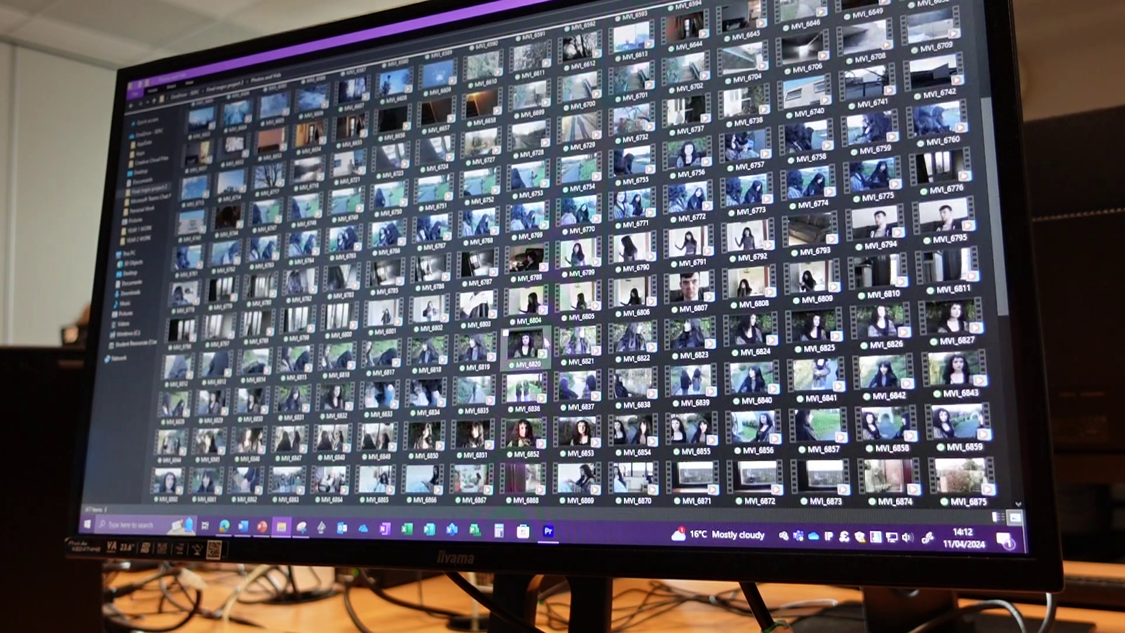
scroll(235, 119, up, 5)
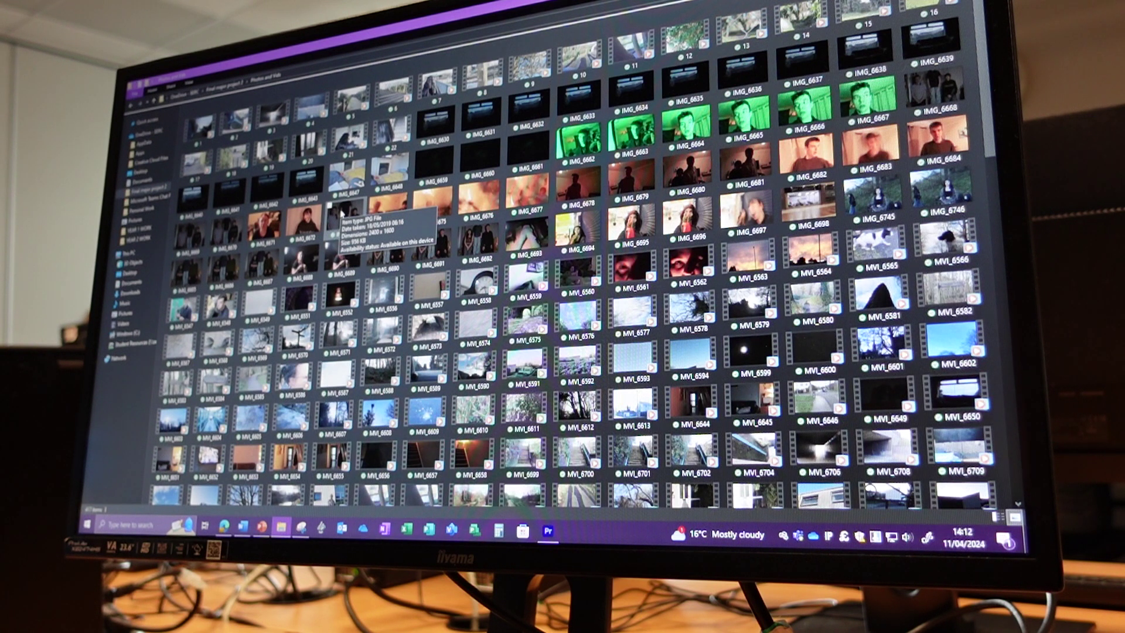
scroll(341, 211, down, 10)
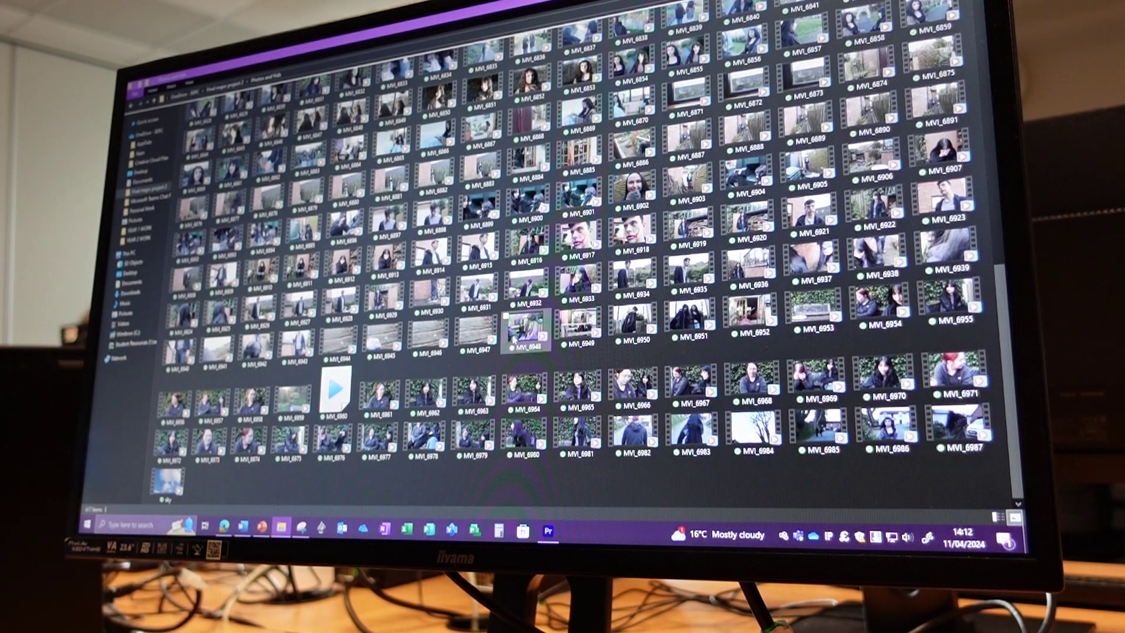
scroll(515, 339, up, 10)
scroll(481, 109, up, 5)
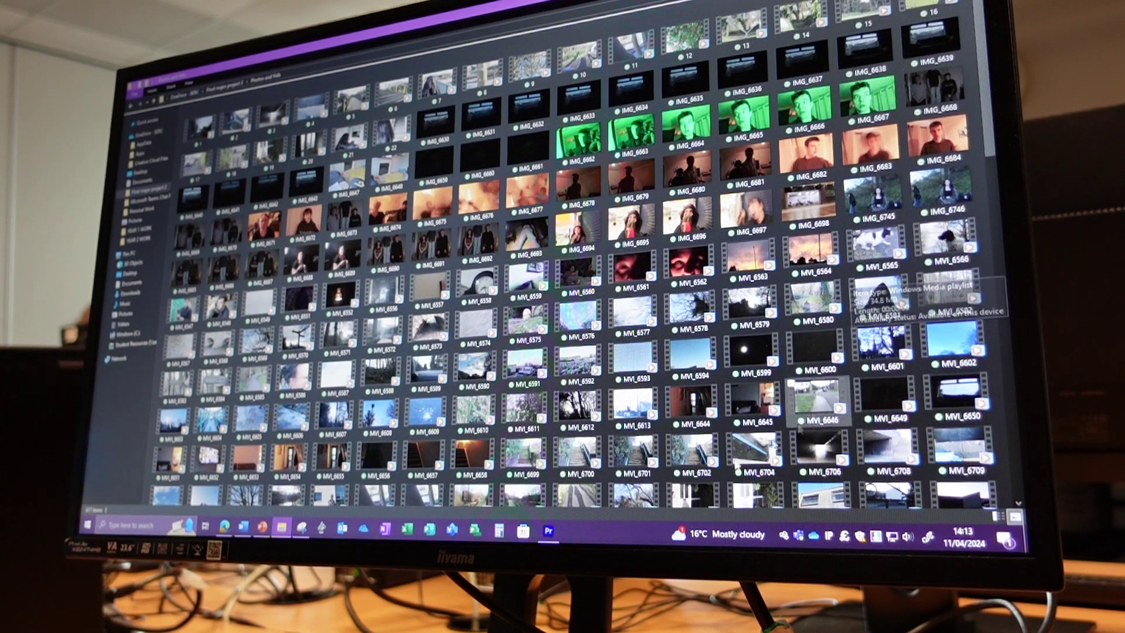
click(548, 532)
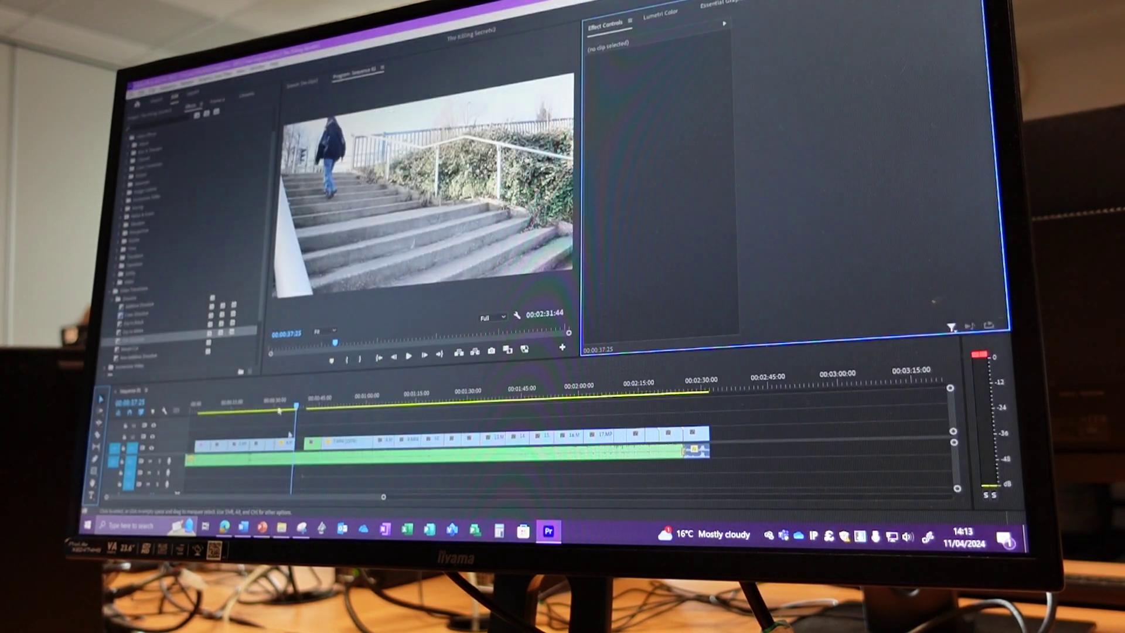
mouse_move(296, 406)
mouse_down()
mouse_move(195, 444)
mouse_move(215, 406)
mouse_move(336, 404)
mouse_up()
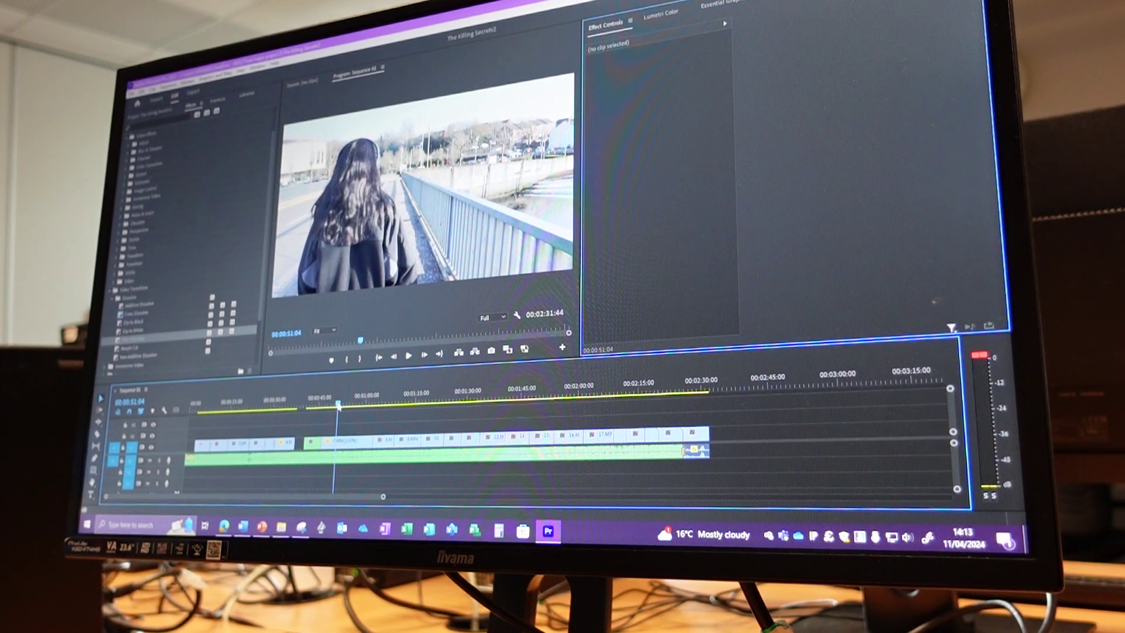
mouse_move(337, 406)
mouse_down()
mouse_move(357, 421)
mouse_move(403, 418)
mouse_up()
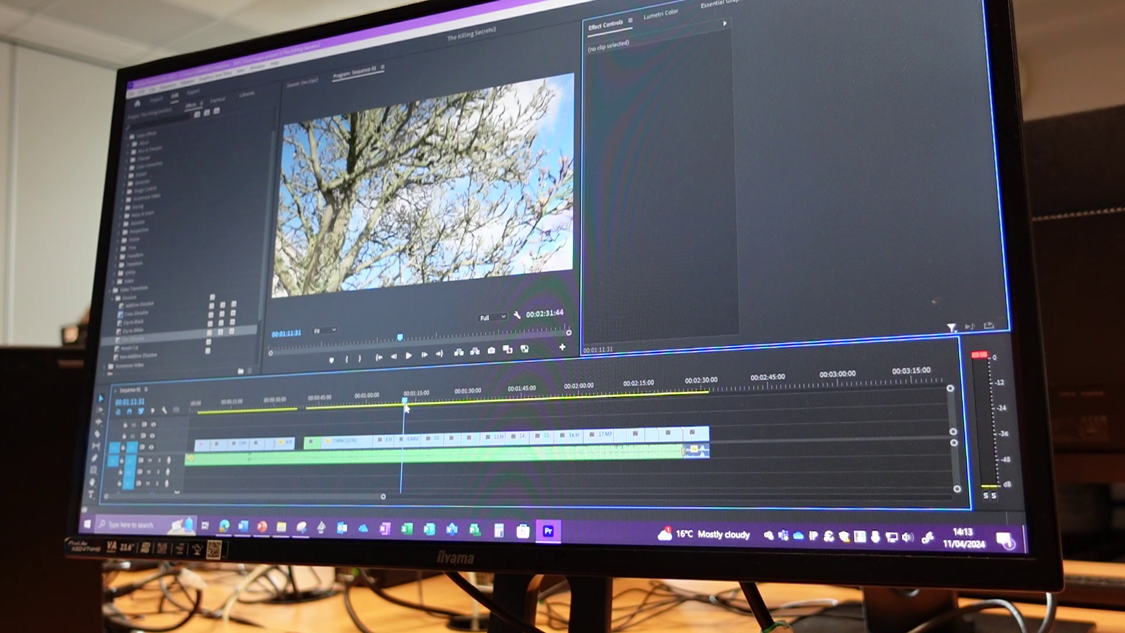
drag(407, 406, 398, 407)
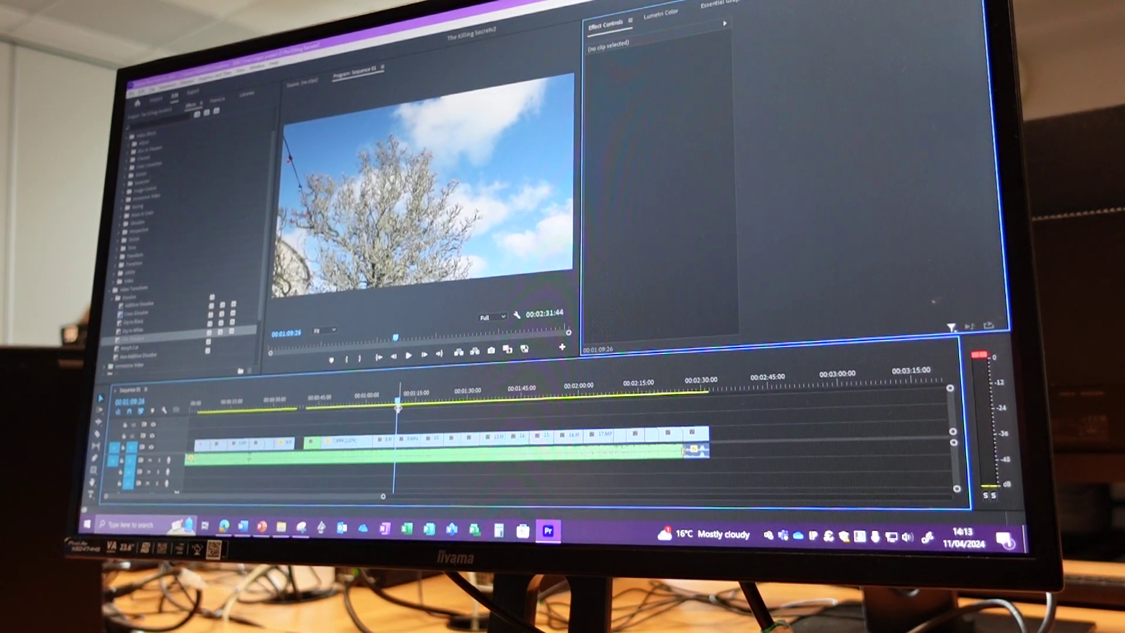
drag(397, 408, 392, 409)
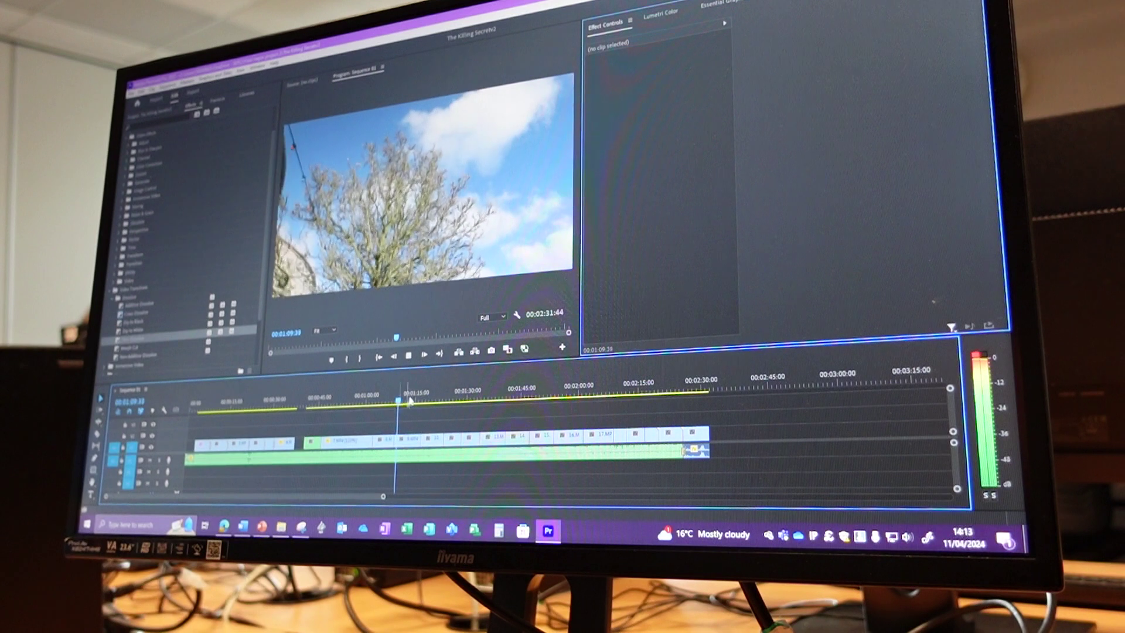
key(space)
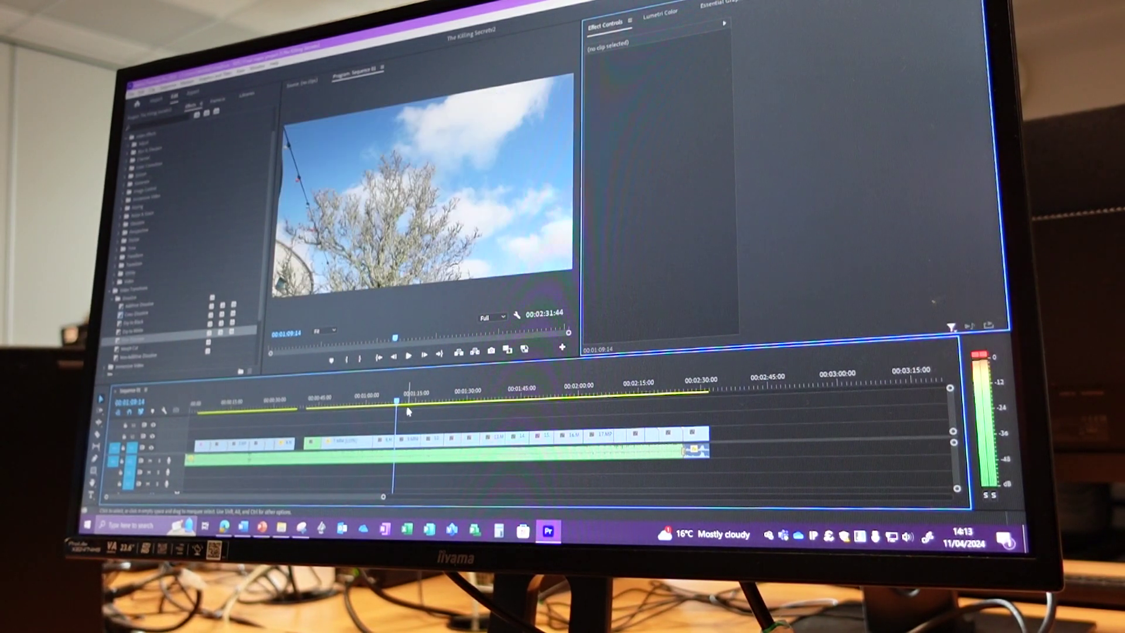
key(space)
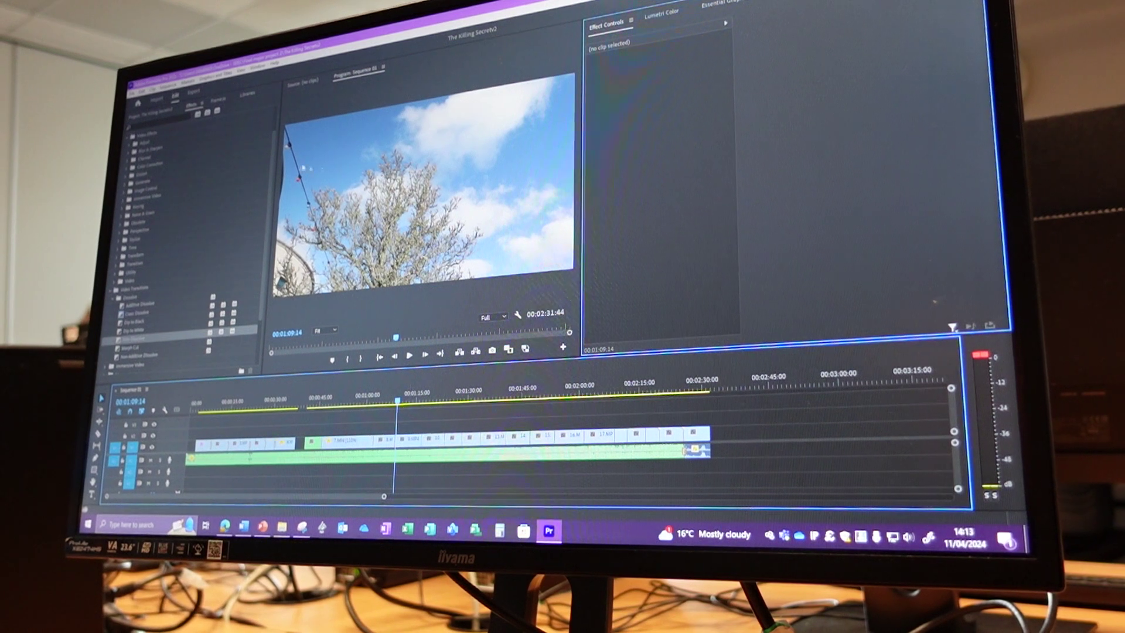
drag(397, 398, 389, 400)
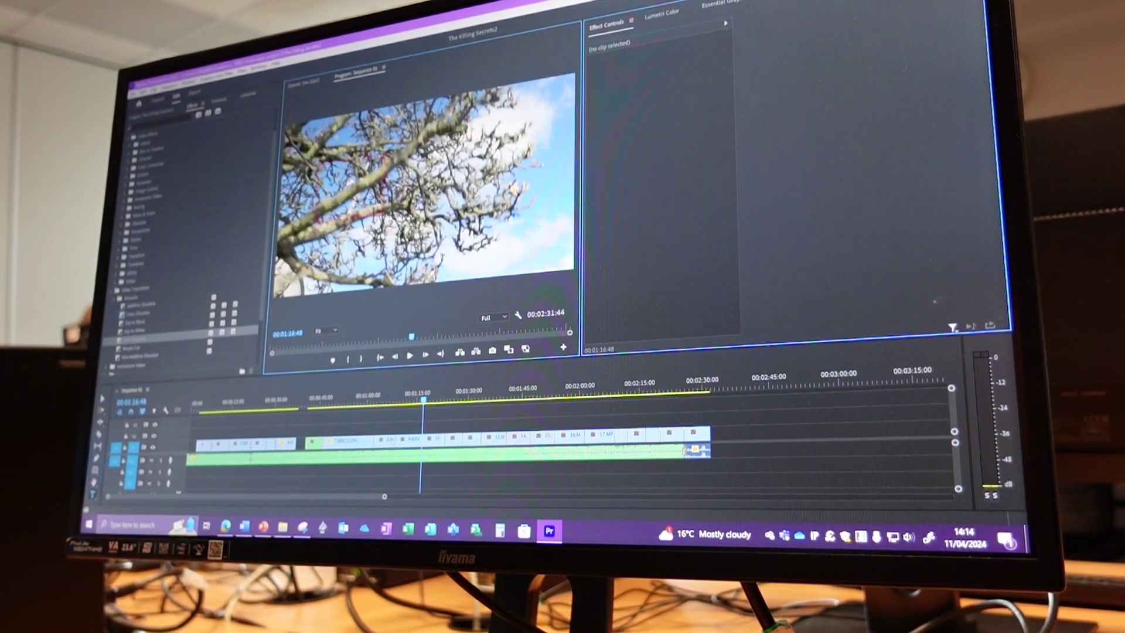
Step: Add, shorten and delete the 'okook0' text graphic on V2, leaving the 1:16 tree shot clean
key(ctrl+t)
text(okook0)
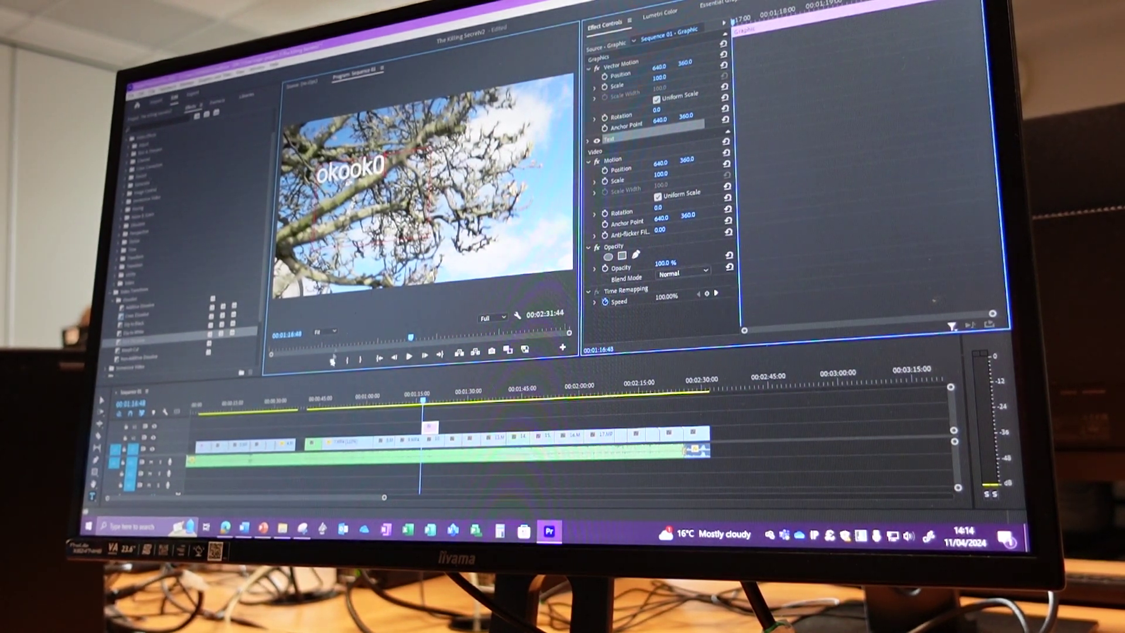
key(Escape)
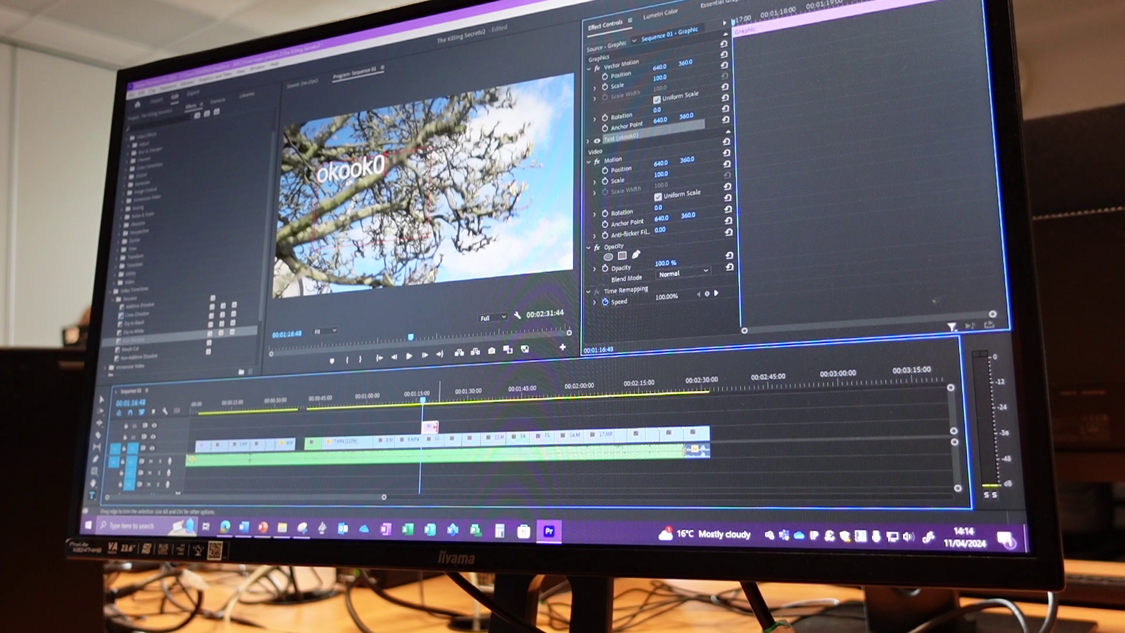
drag(439, 427, 435, 428)
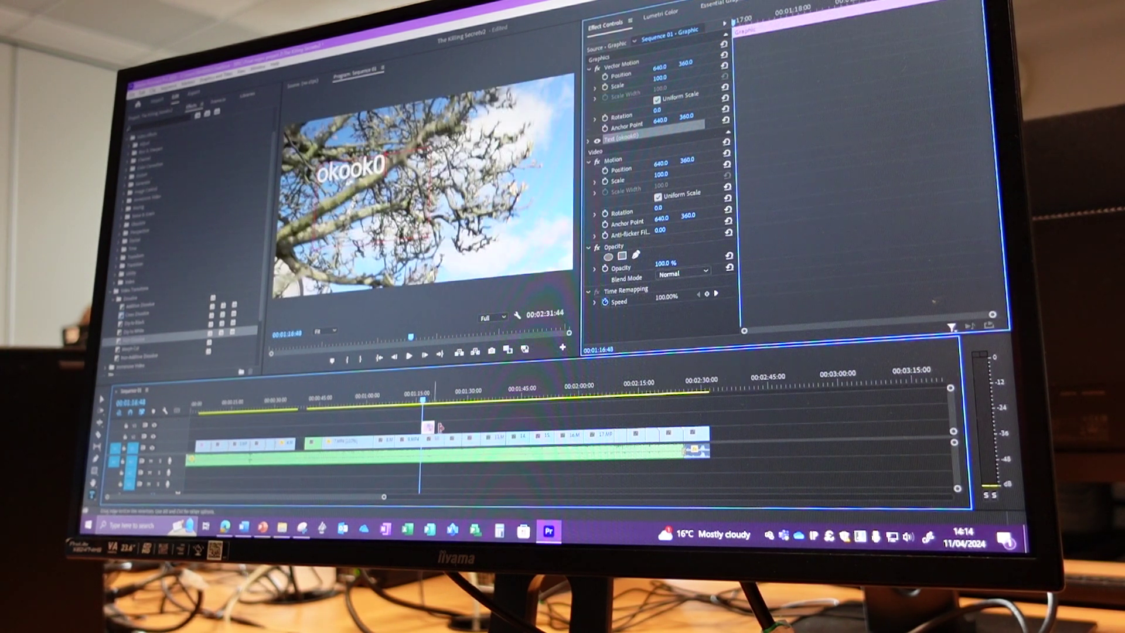
key(Delete)
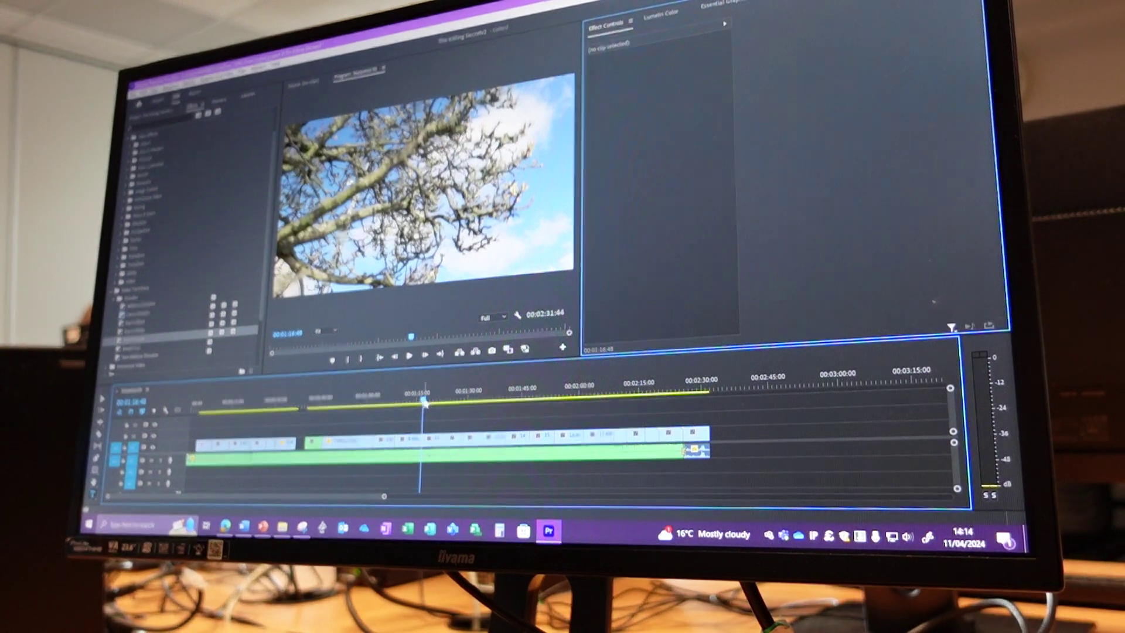
drag(423, 401, 191, 404)
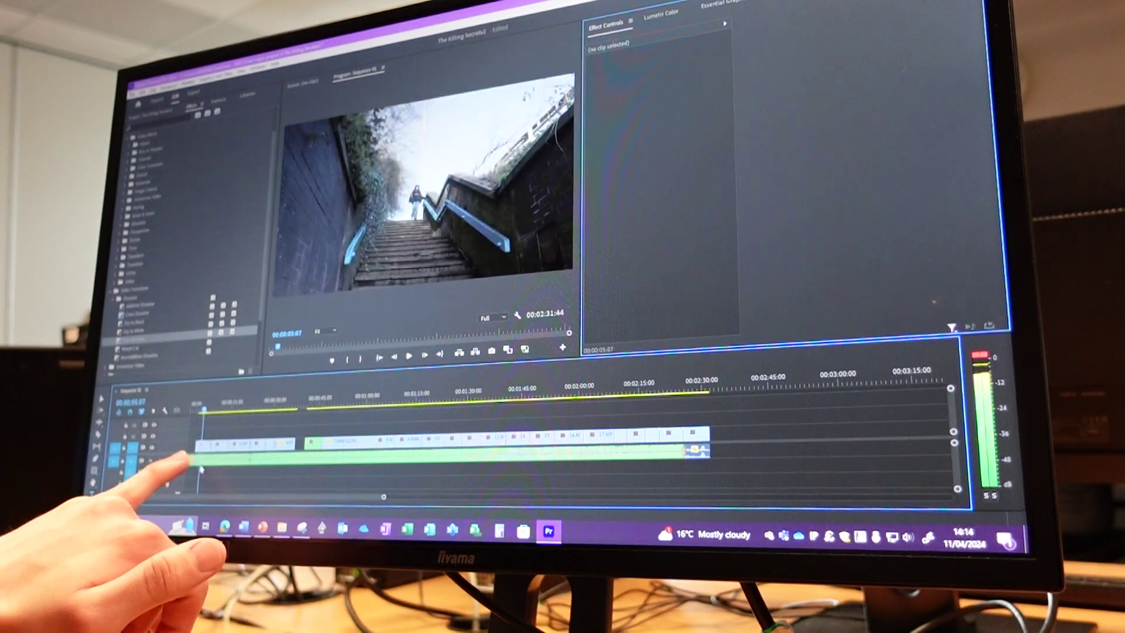
drag(244, 464, 672, 470)
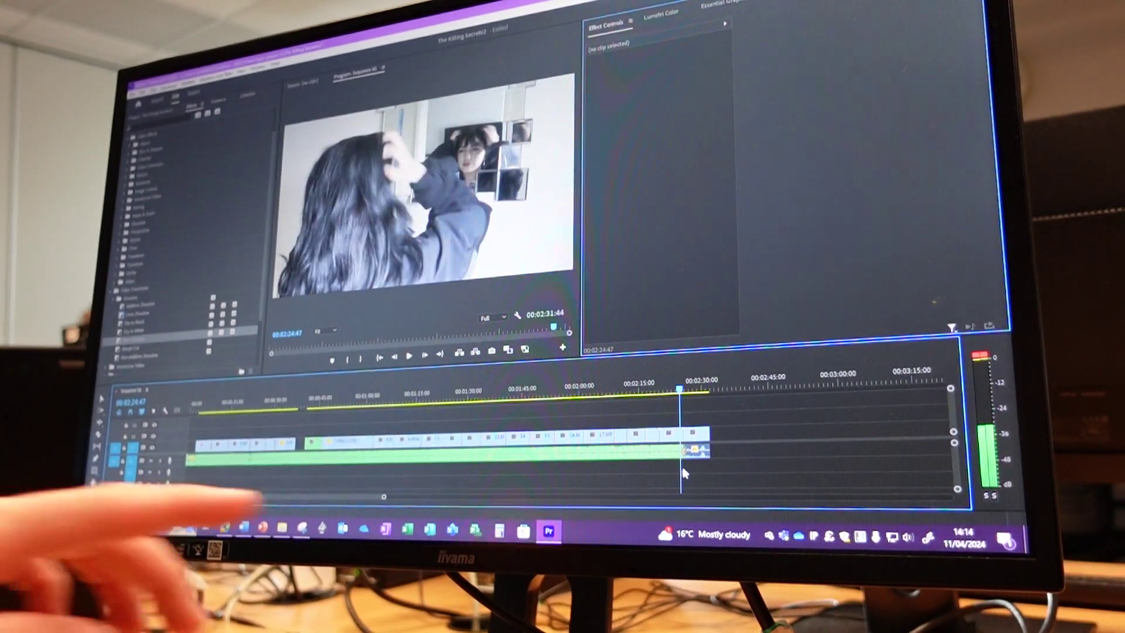
mouse_move(671, 471)
mouse_down()
mouse_move(706, 489)
mouse_move(690, 497)
mouse_up()
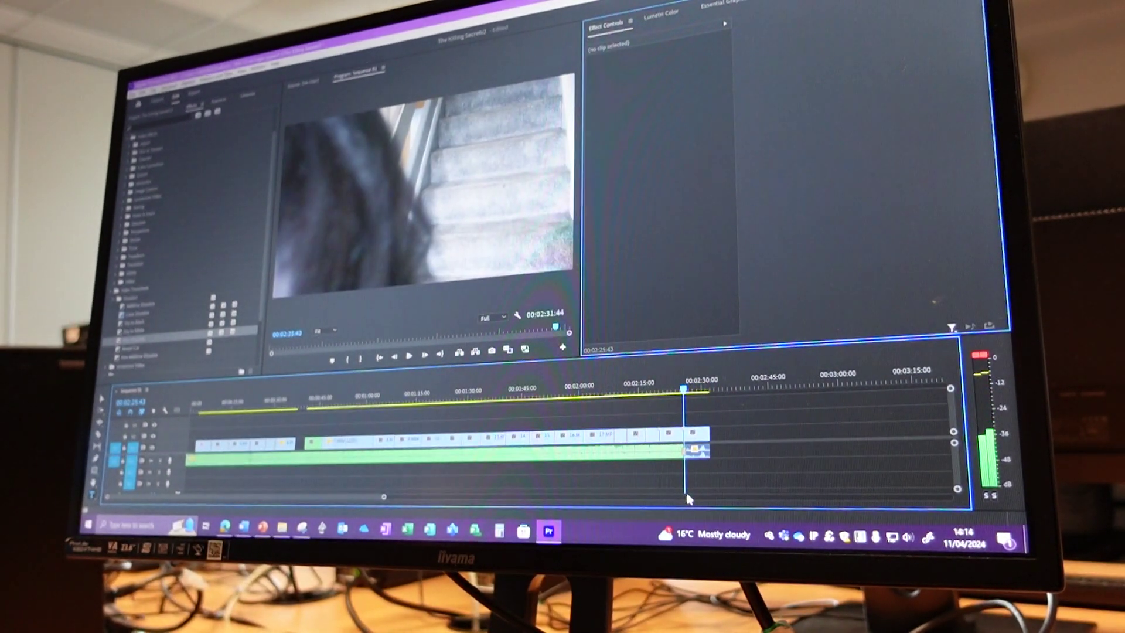
mouse_move(689, 498)
mouse_down()
mouse_move(699, 520)
mouse_move(686, 521)
mouse_up()
key(space)
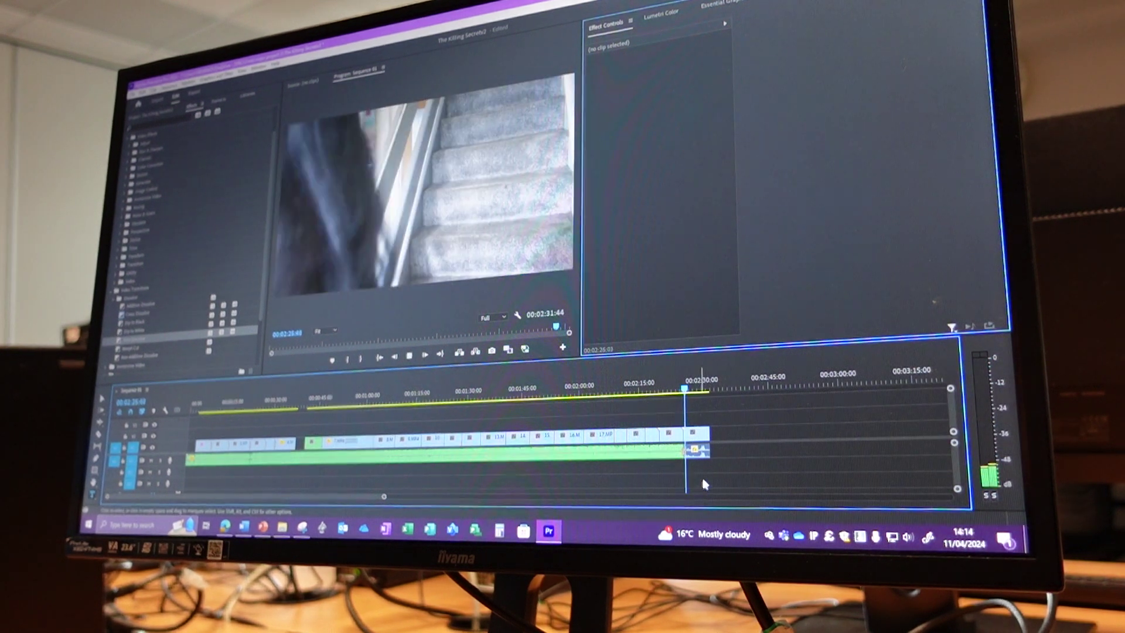
mouse_move(703, 388)
mouse_down()
mouse_move(708, 420)
mouse_move(701, 365)
mouse_move(615, 391)
mouse_up()
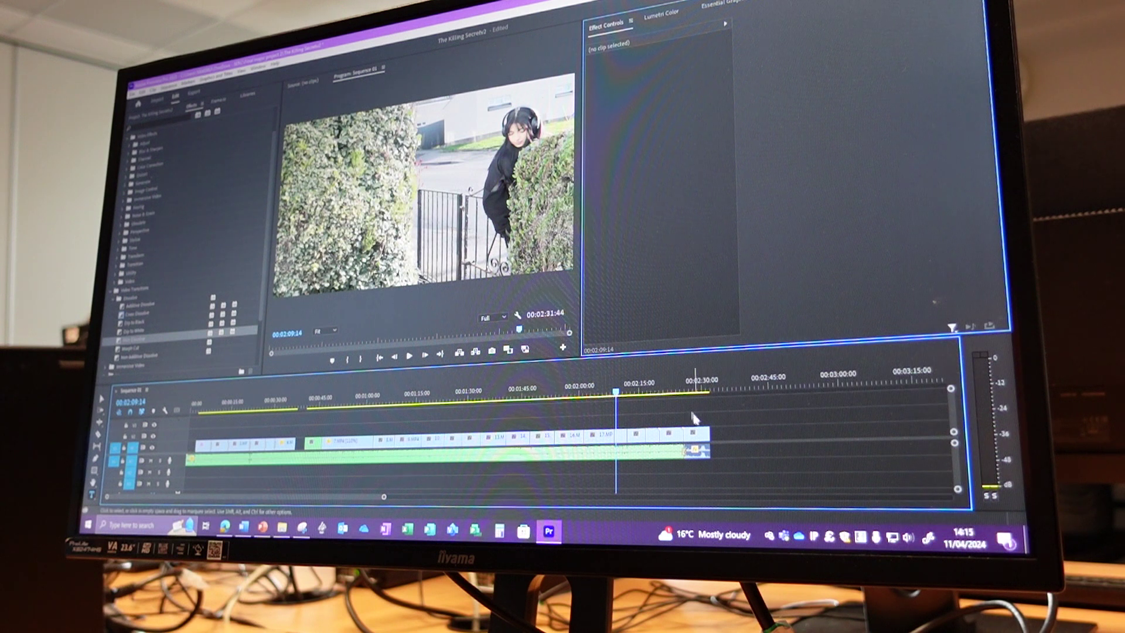
mouse_move(615, 396)
mouse_down()
mouse_move(356, 401)
mouse_move(616, 418)
mouse_up()
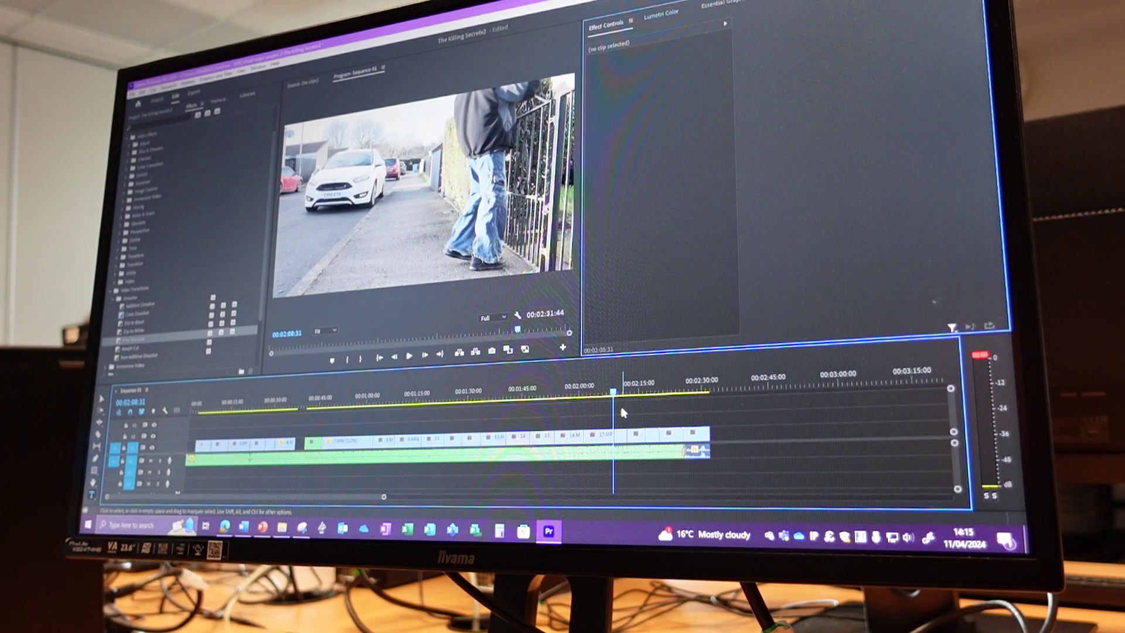
mouse_move(613, 393)
mouse_down()
mouse_move(706, 393)
mouse_move(208, 407)
mouse_move(635, 413)
mouse_move(209, 429)
mouse_move(728, 439)
mouse_move(711, 452)
mouse_move(770, 453)
mouse_up()
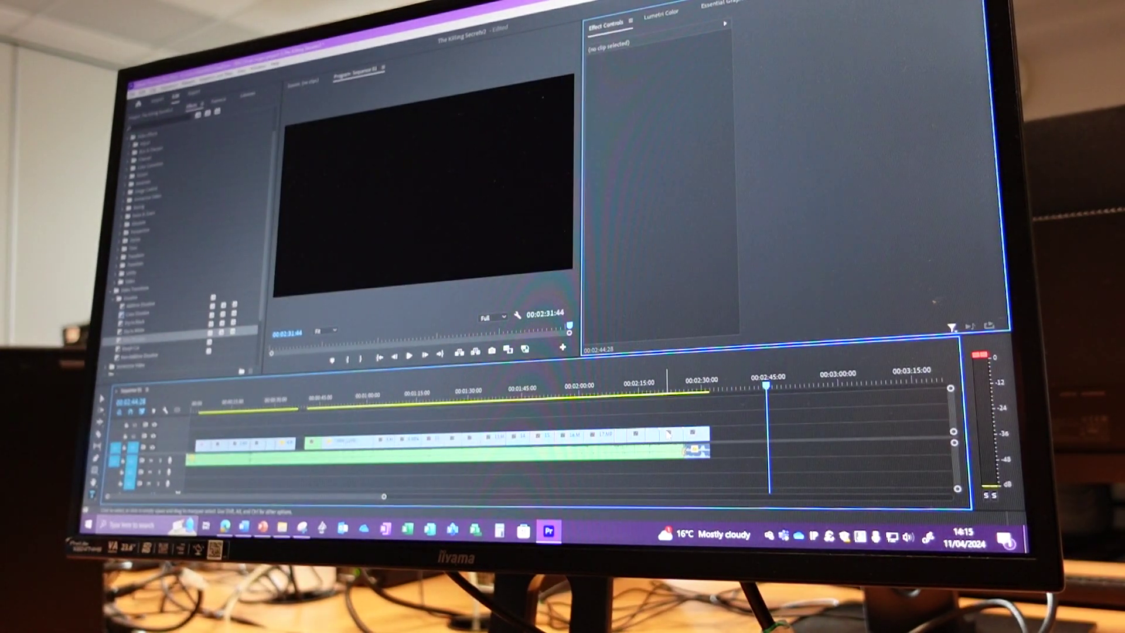
drag(767, 386, 461, 397)
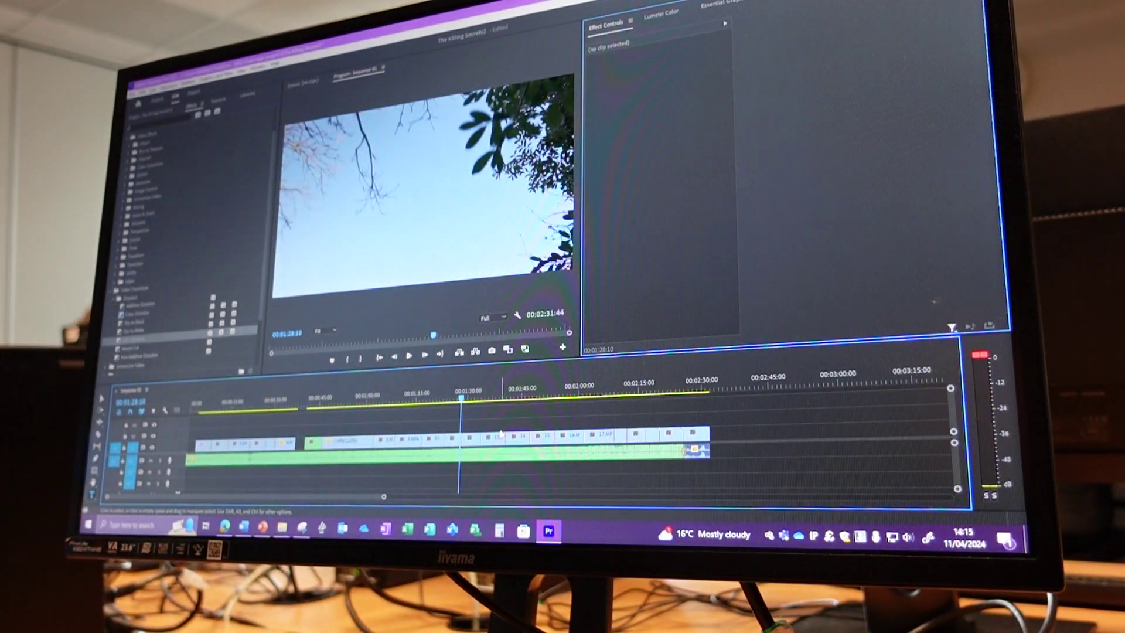
key(space)
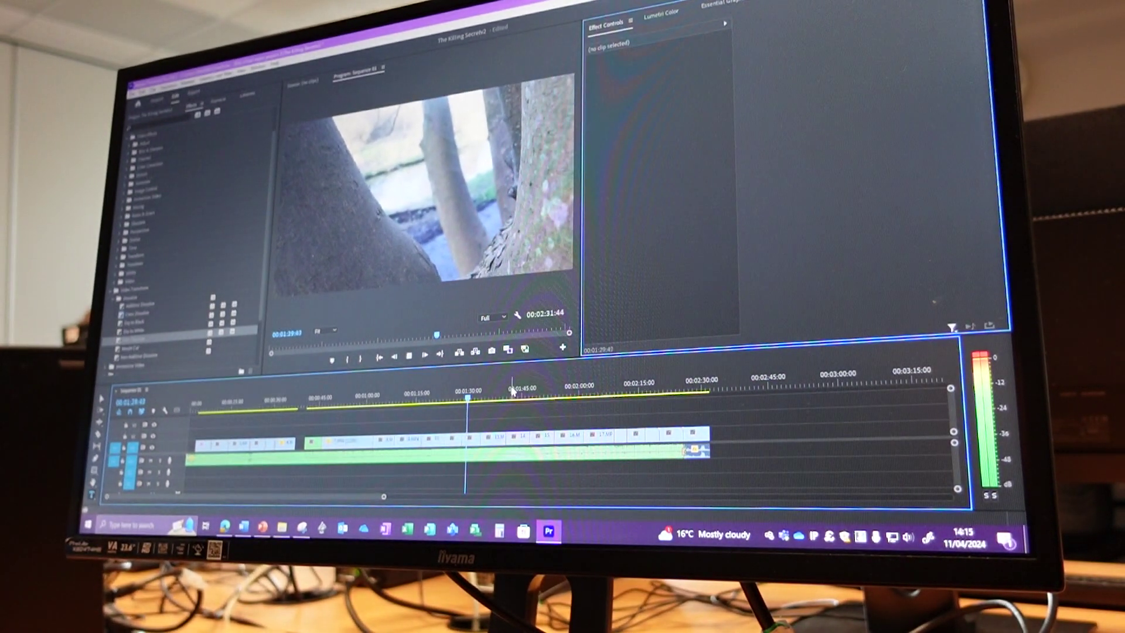
drag(471, 394, 487, 431)
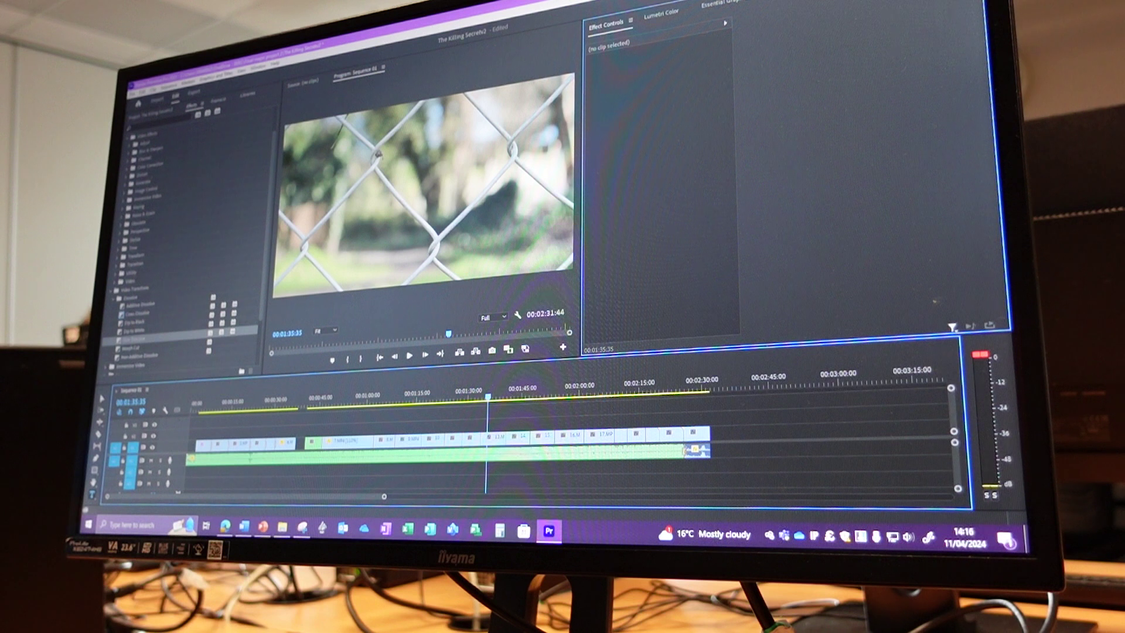
drag(488, 400, 265, 403)
mouse_move(266, 489)
mouse_down()
mouse_move(603, 492)
mouse_move(383, 491)
mouse_move(628, 525)
mouse_move(590, 535)
mouse_move(516, 526)
mouse_move(663, 508)
mouse_move(692, 536)
mouse_up()
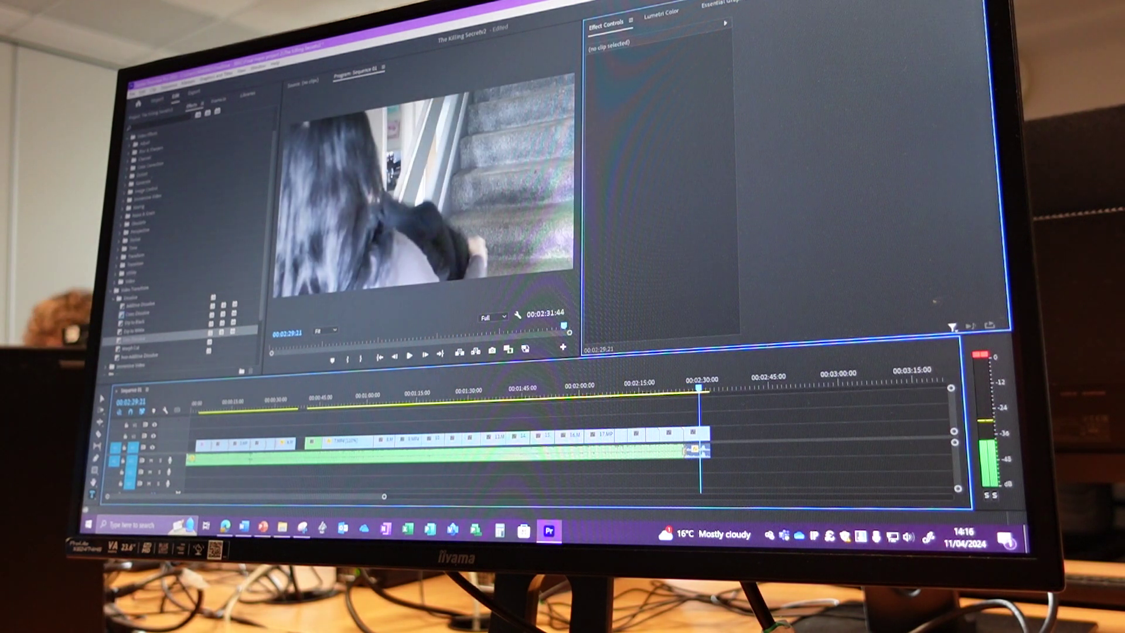
drag(691, 388, 667, 387)
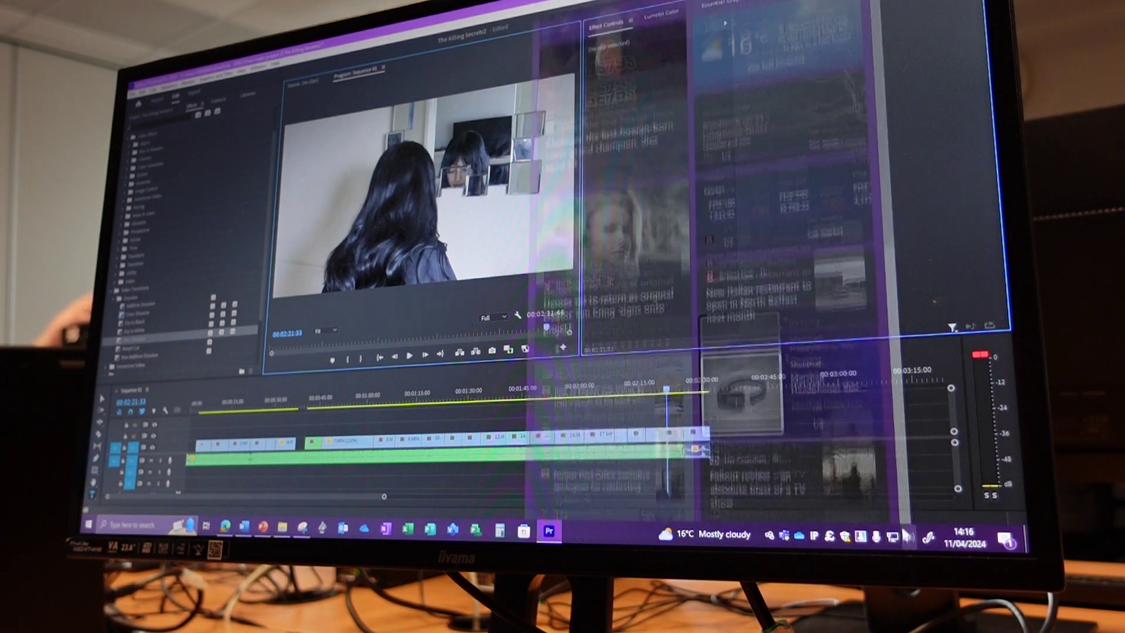
click(479, 393)
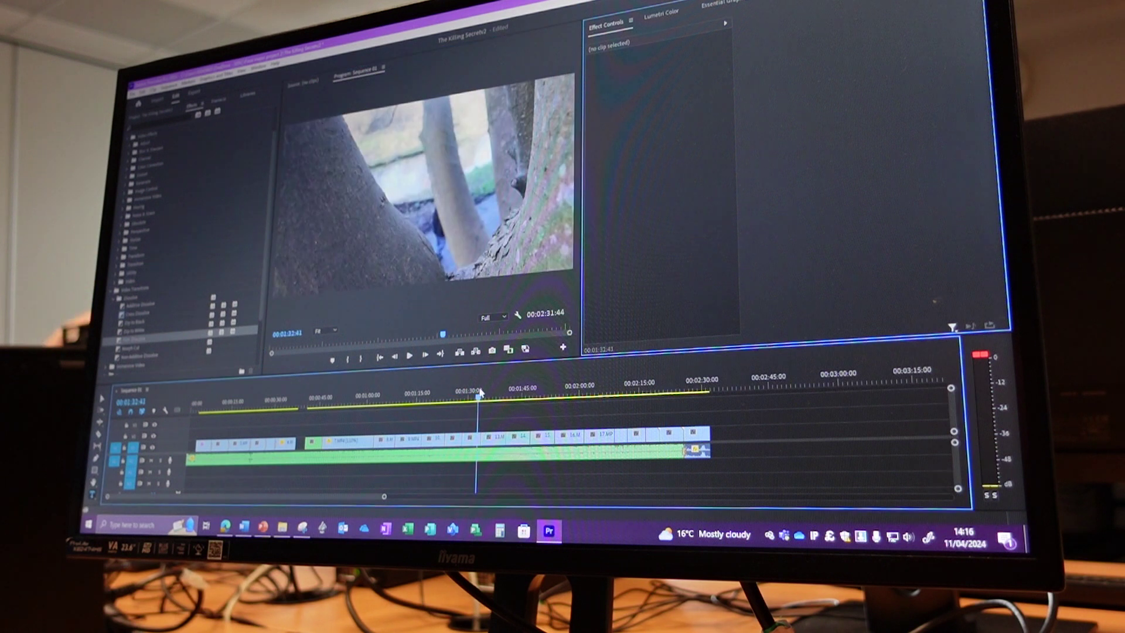
drag(480, 397, 291, 403)
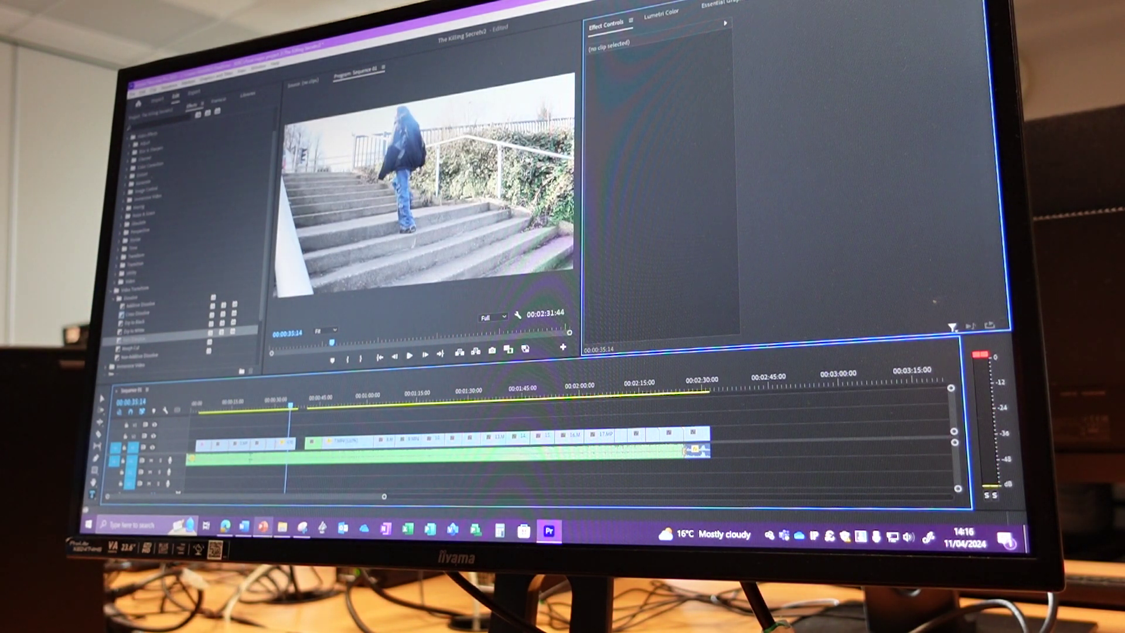
Step: Glance at the director's notebook, briefly return to Premiere Pro, then go back to the notebook
click(262, 528)
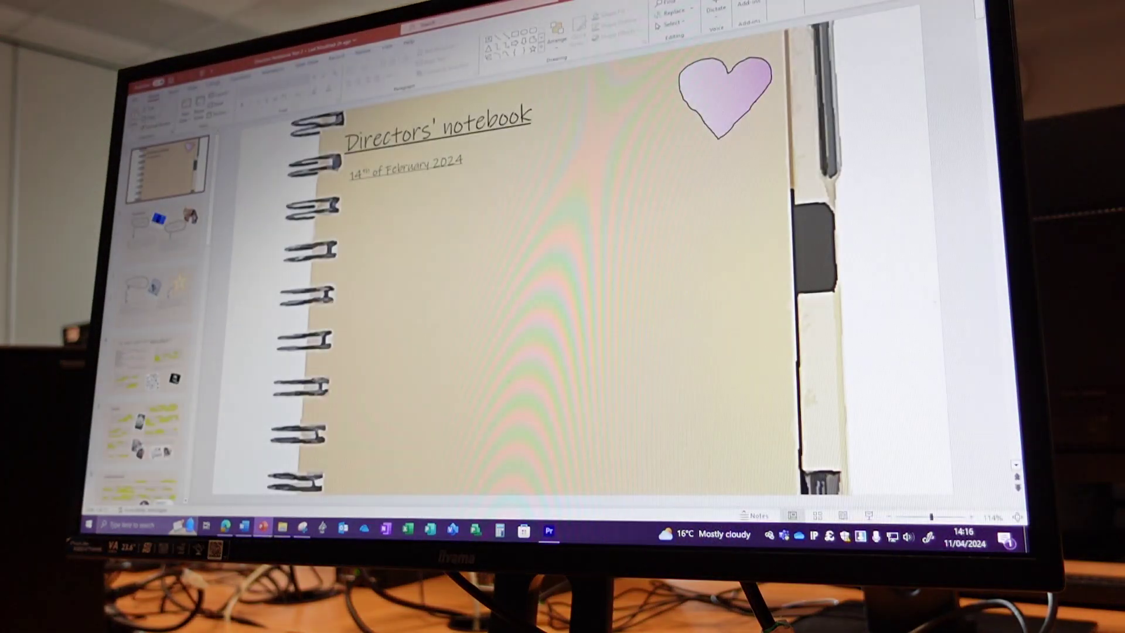
click(548, 530)
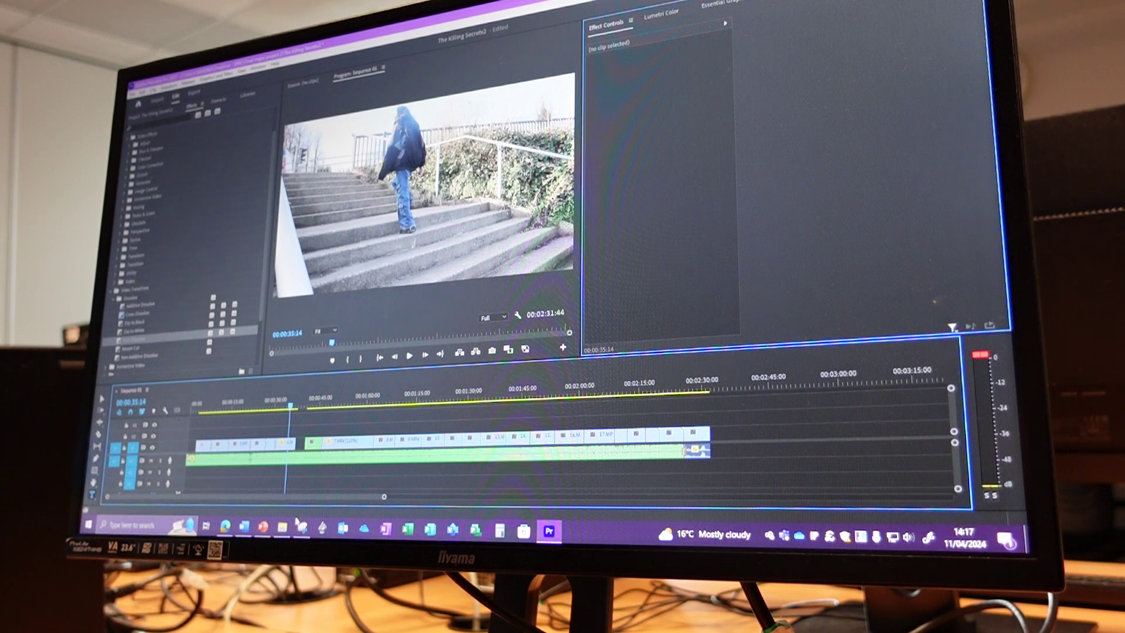
mouse_move(263, 527)
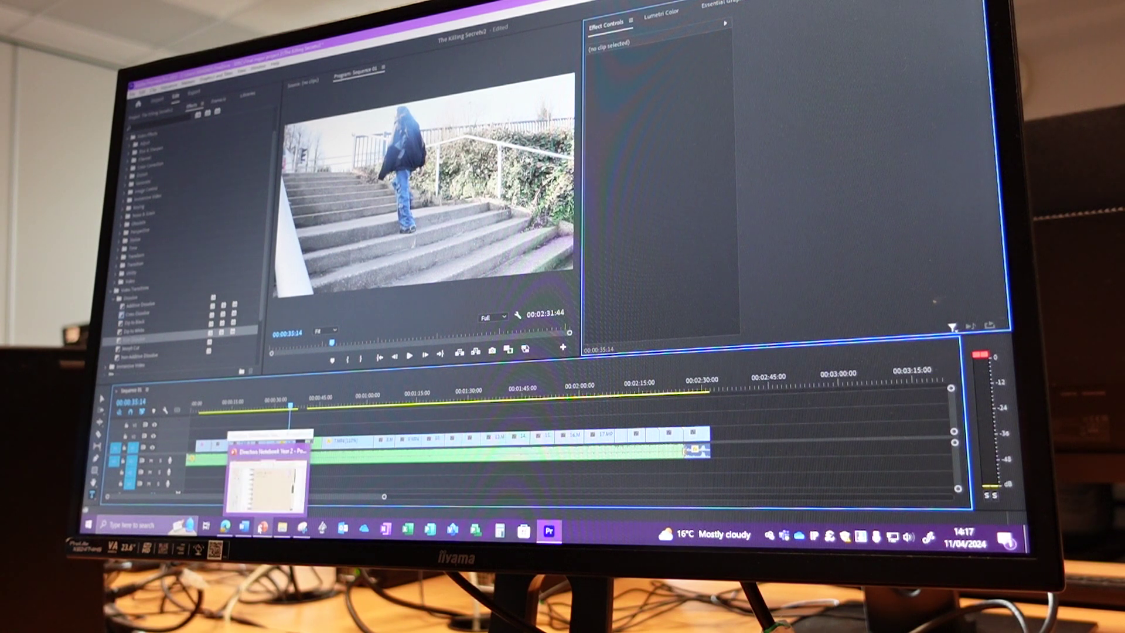
click(268, 474)
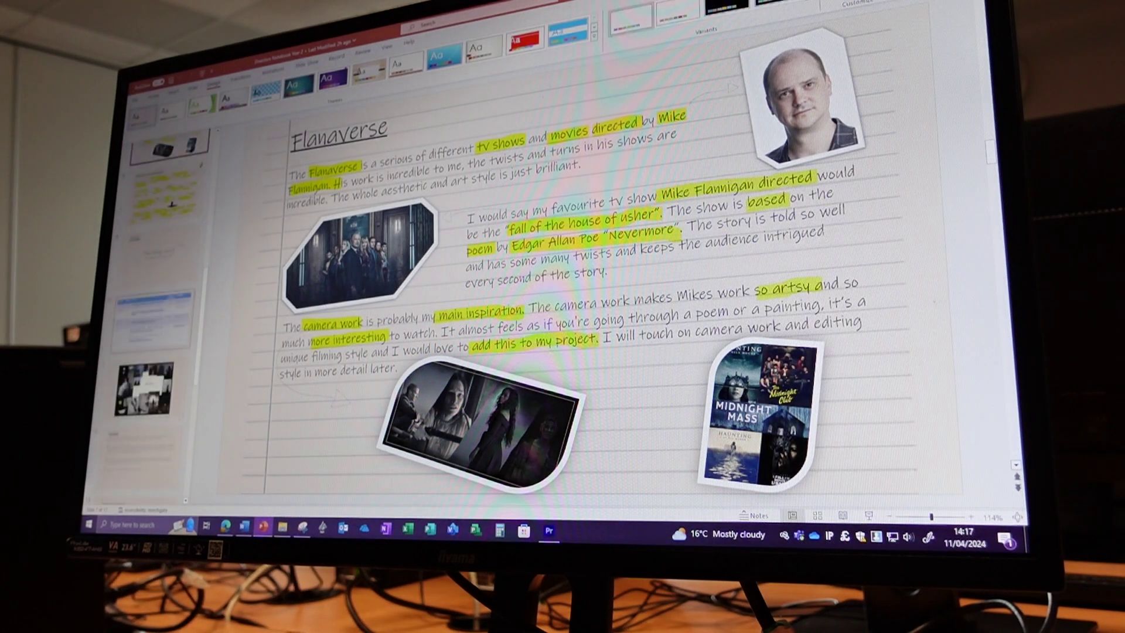
scroll(147, 339, down, 1)
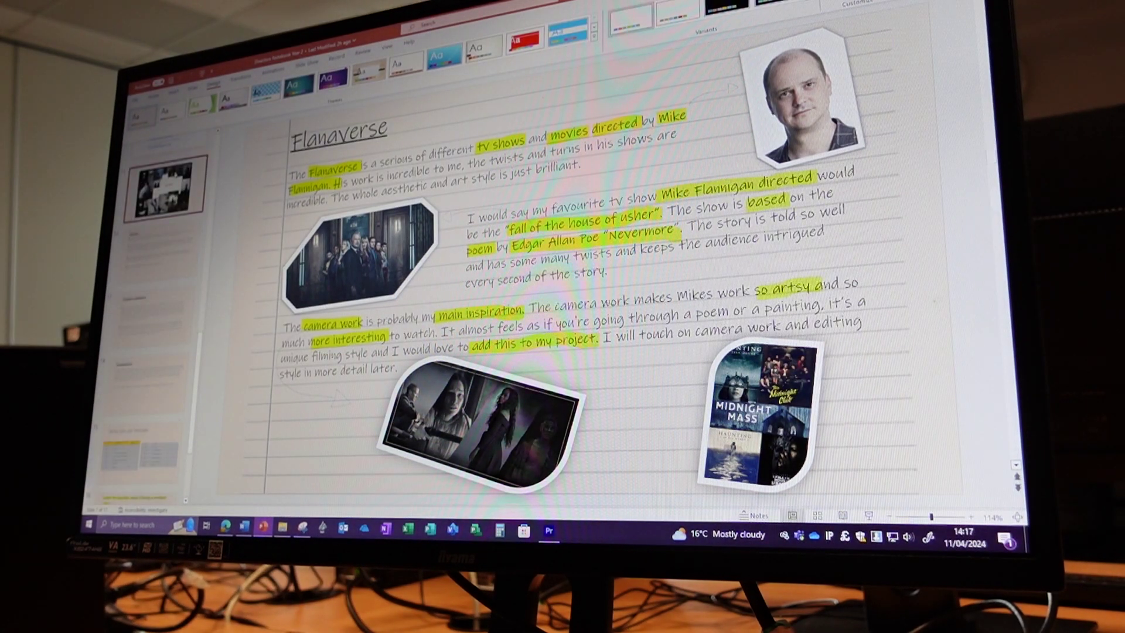
Step: Page through the Mood Board, Rational and Ethical Issues slides, then bring up the YouTube video
click(166, 187)
click(145, 452)
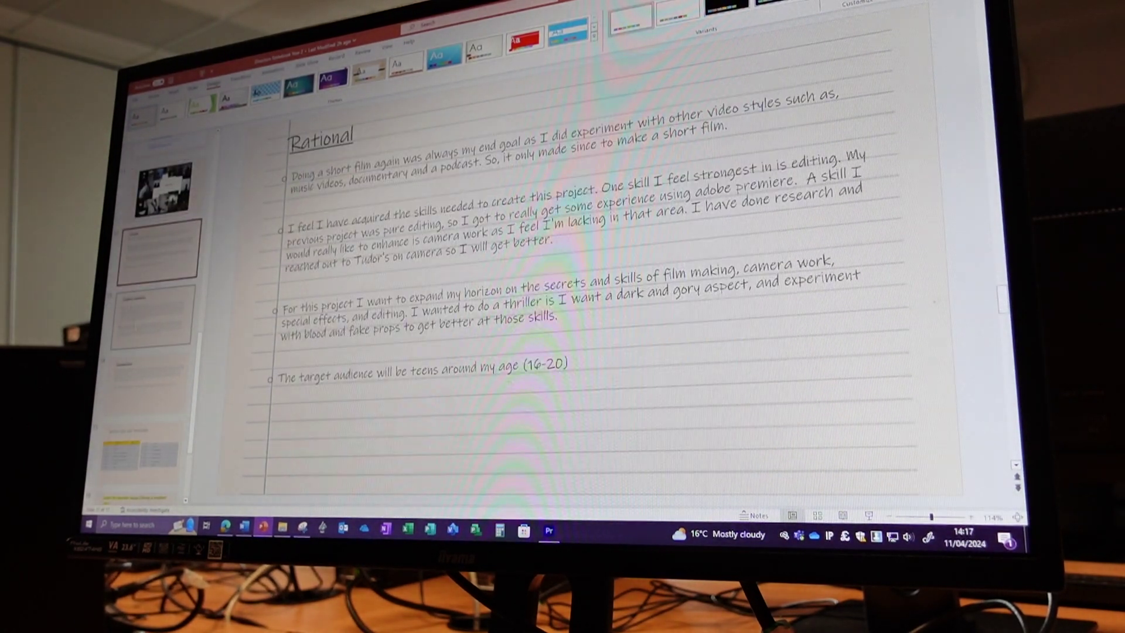
key(Down)
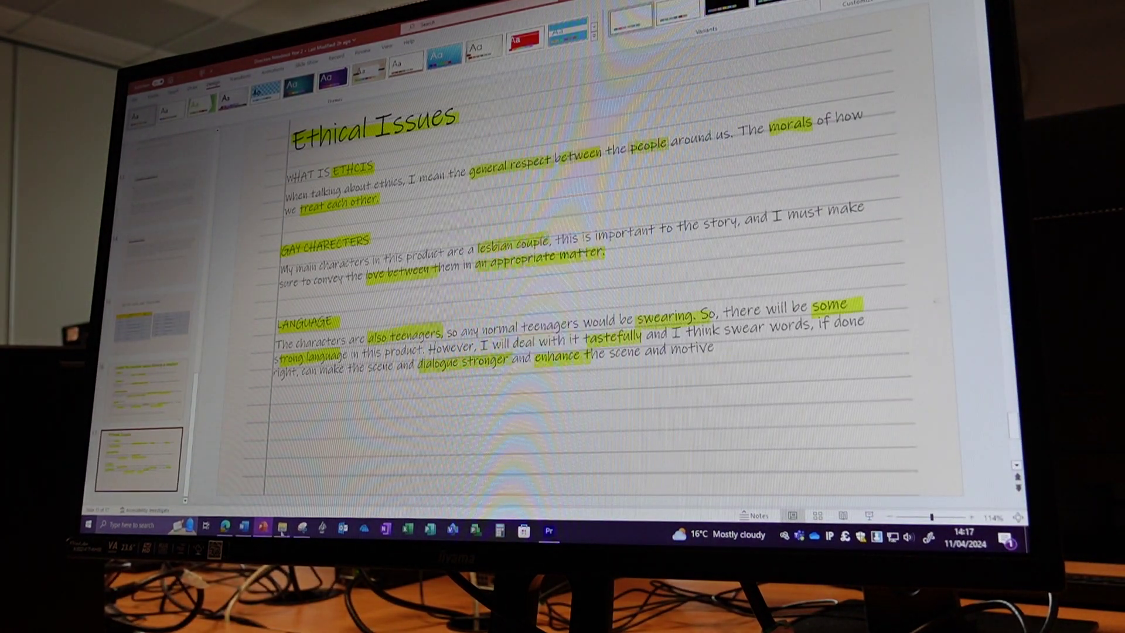
click(247, 527)
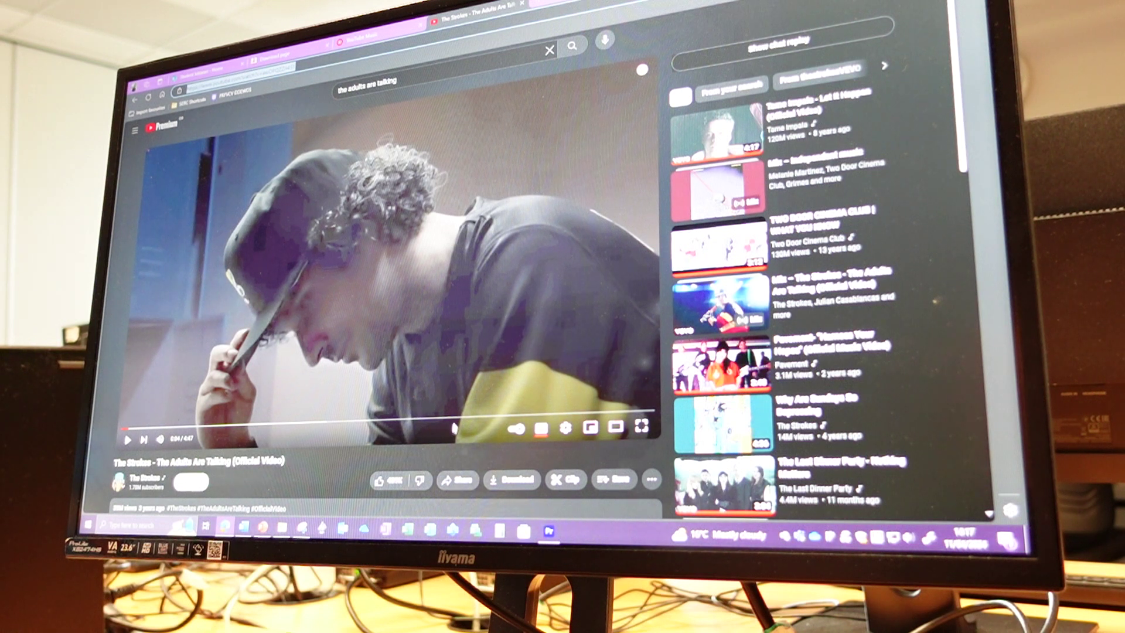
Step: Bring The Killing Secrets edit back from YouTube, parked near 0:35 on the outdoor stairs shot
click(549, 531)
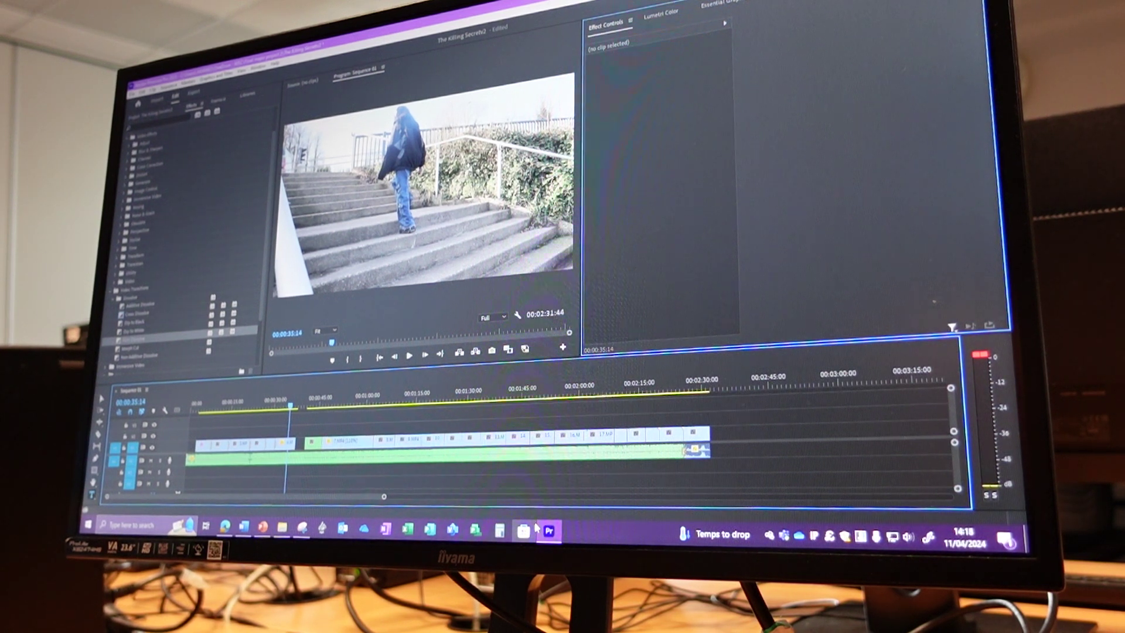
Step: Play and scrub the edit to the chain-link fence shot near 1:33, then return to YouTube
key(ctrl+a)
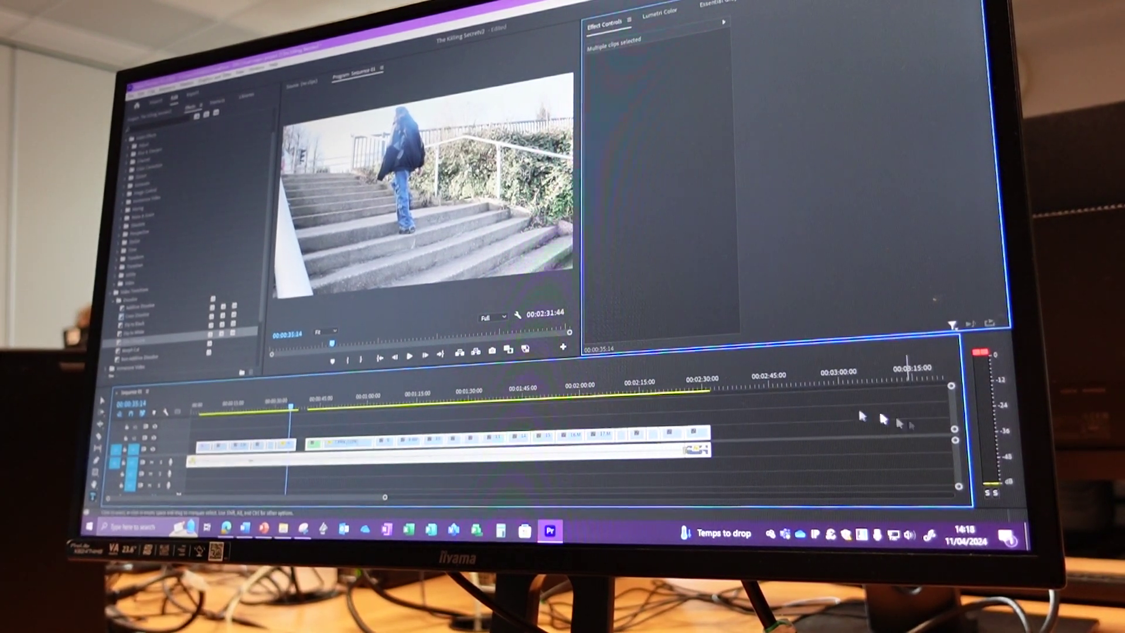
click(815, 407)
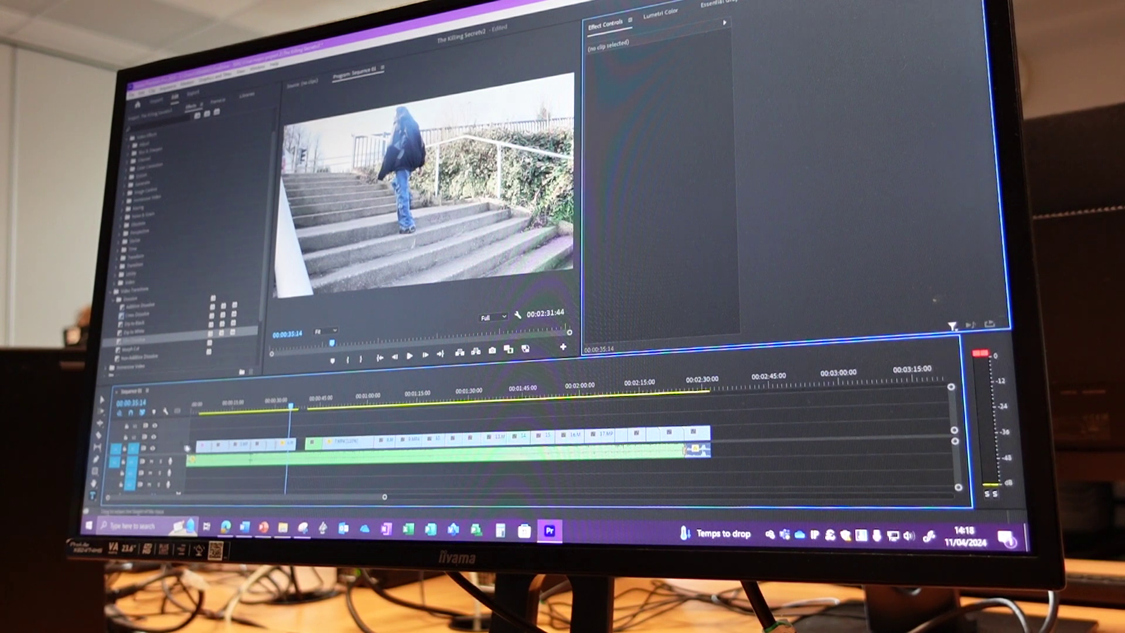
click(276, 407)
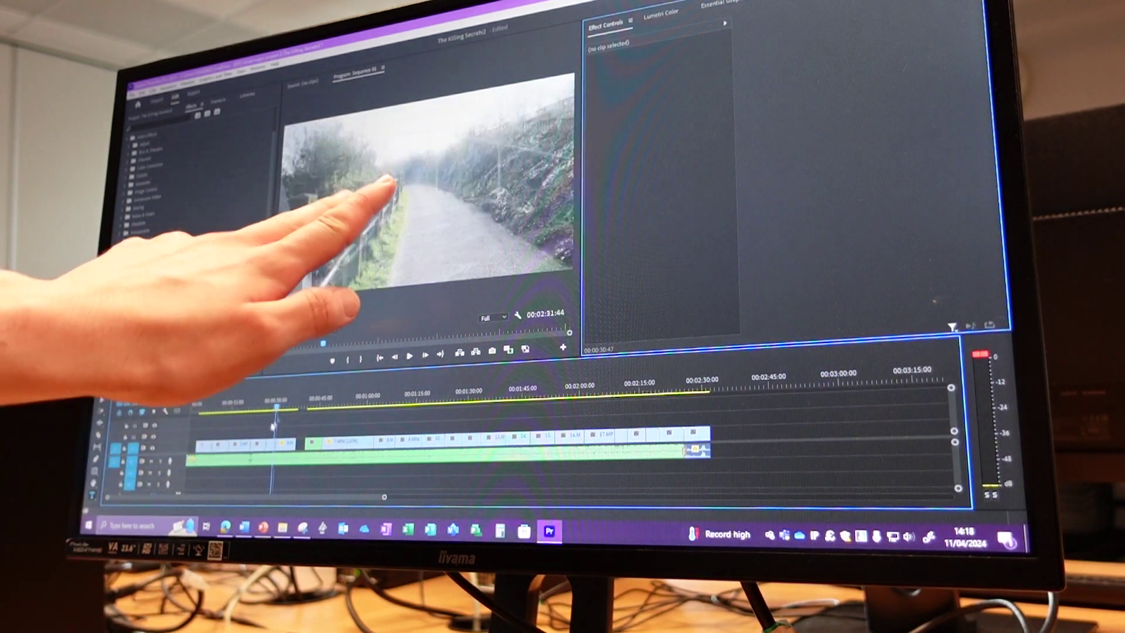
key(space)
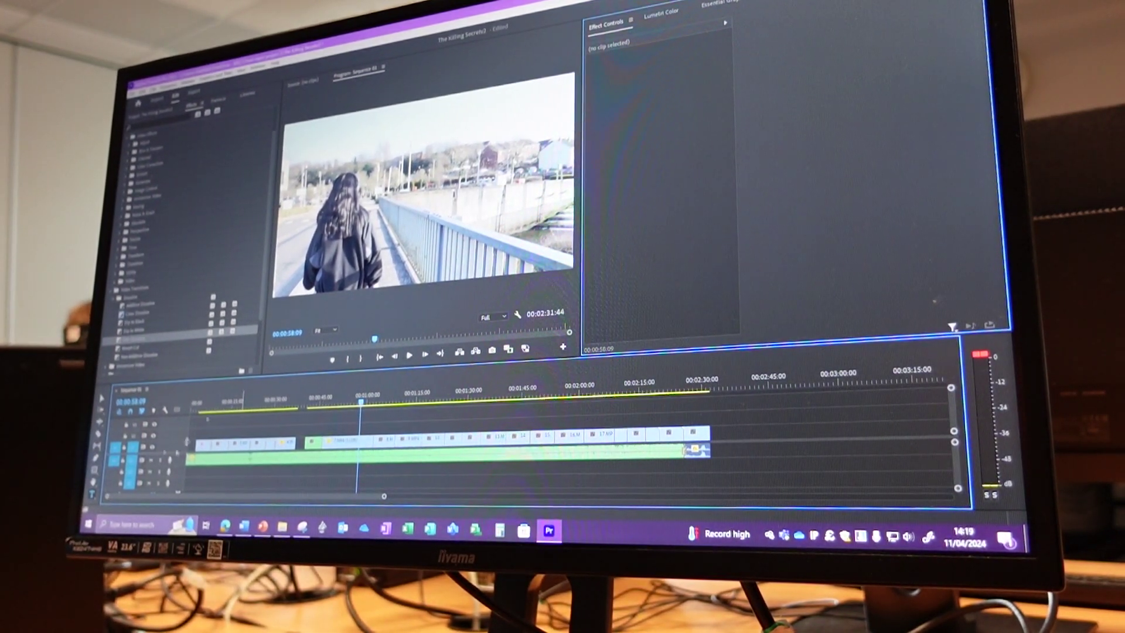
mouse_move(361, 404)
mouse_down()
mouse_move(290, 403)
mouse_move(545, 399)
mouse_move(486, 399)
mouse_up()
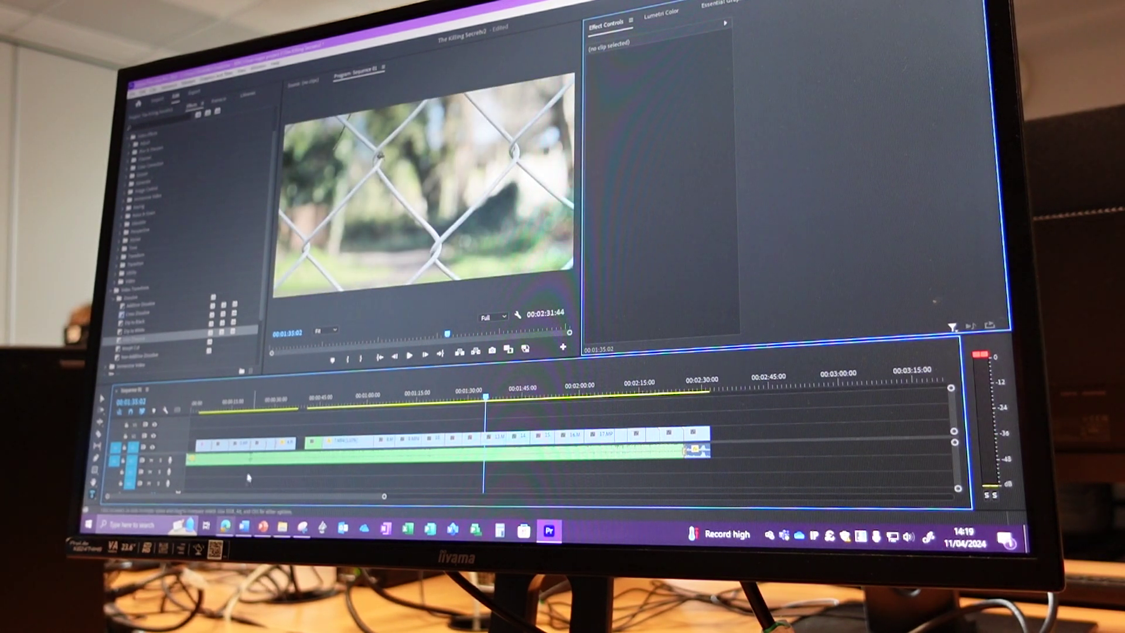
click(226, 526)
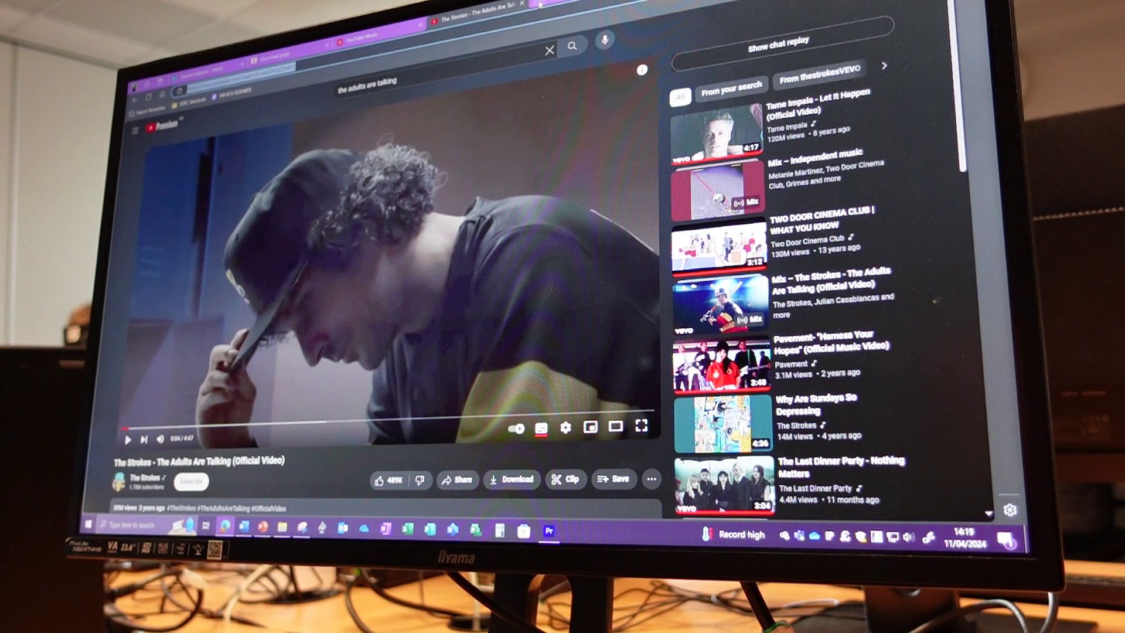
Step: Search Google for 'colour grading premiere pro' in a new tab
click(268, 58)
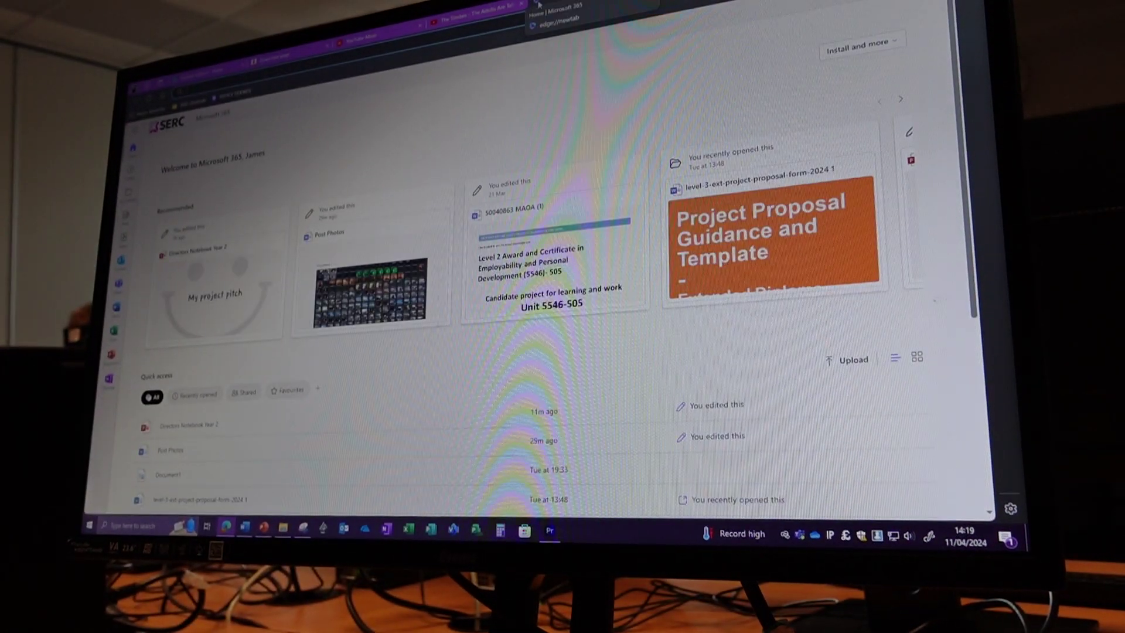
key(ctrl+l)
key(Return)
text(colour )
text(gradin)
text( v)
key(BackSpace)
key(BackSpace)
text(g premiere pro)
key(Return)
Step: Browse the image results, then read the People also ask answer and view its Boris FX image
click(218, 148)
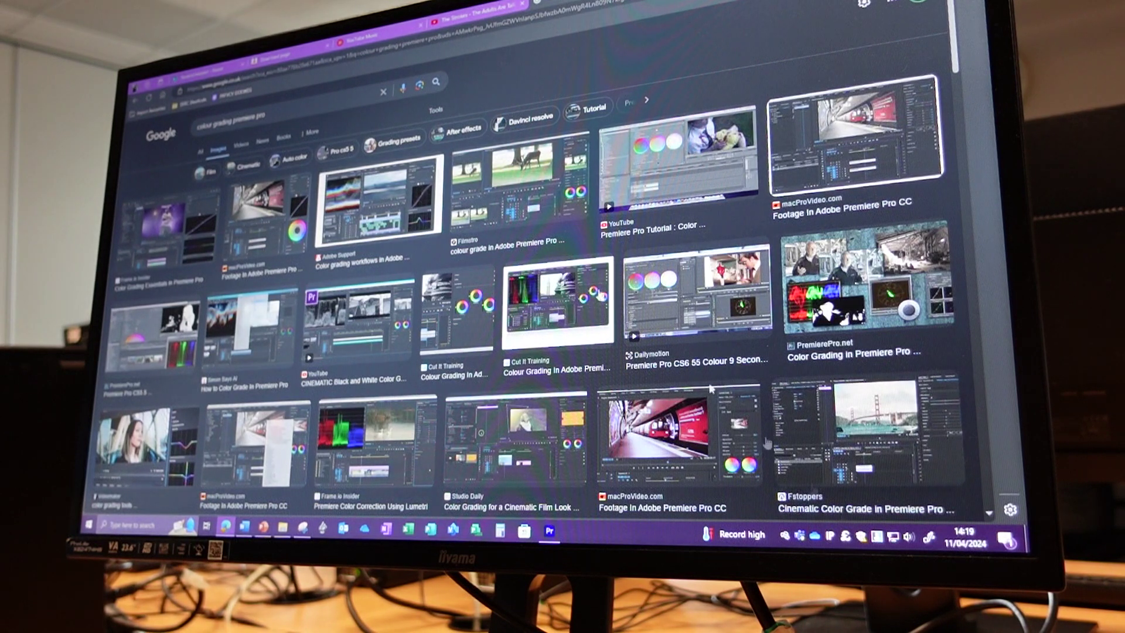
key(alt+Left)
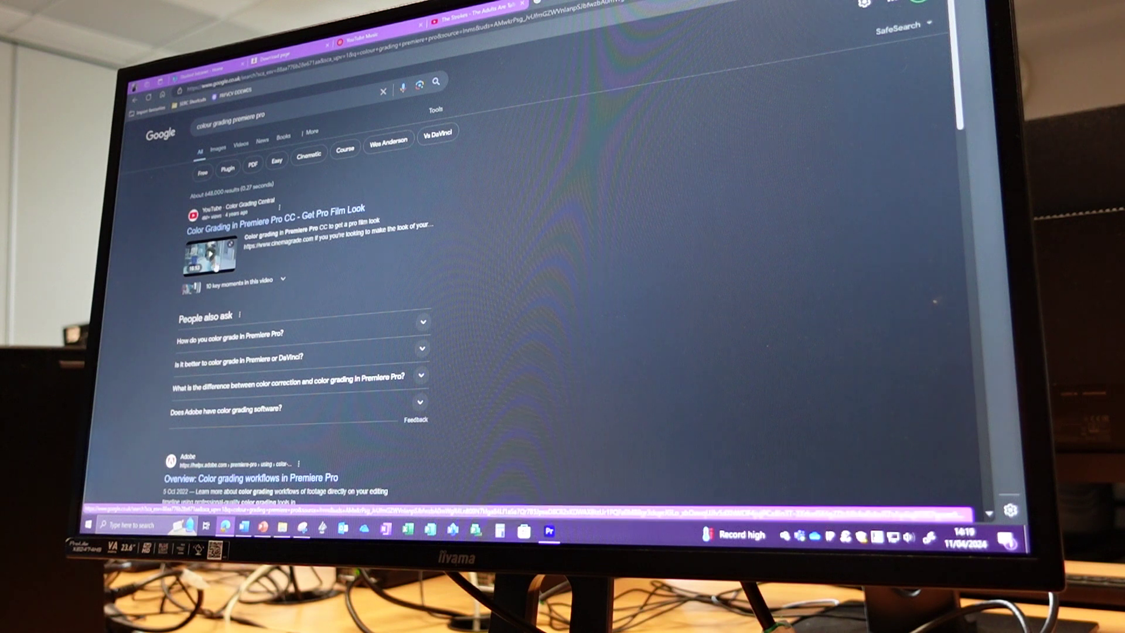
click(252, 336)
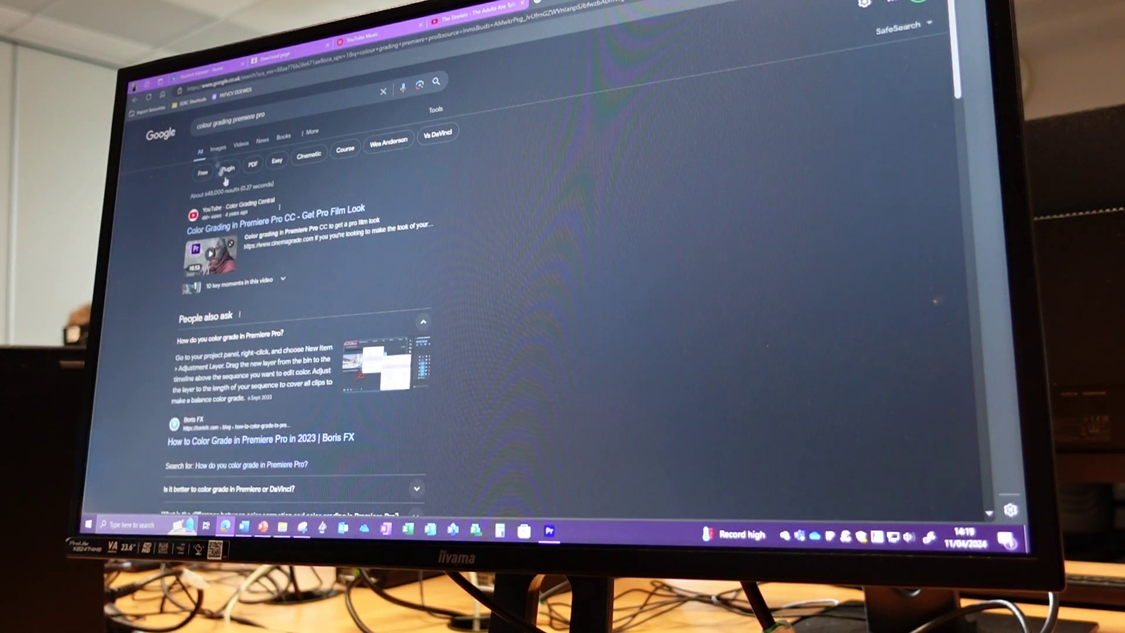
click(385, 363)
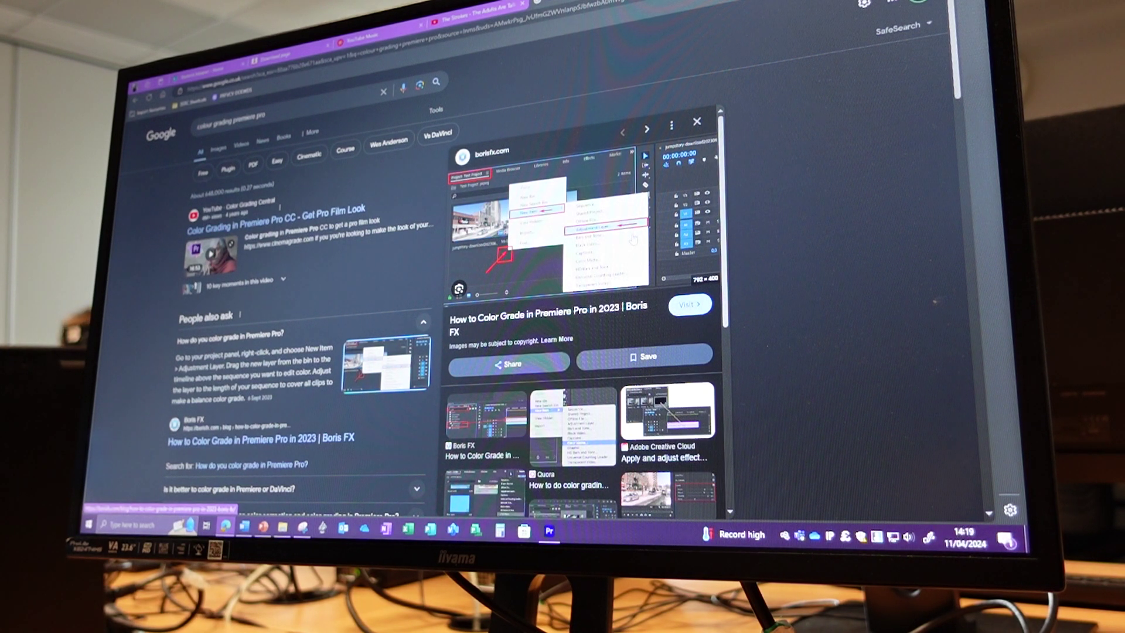
click(700, 122)
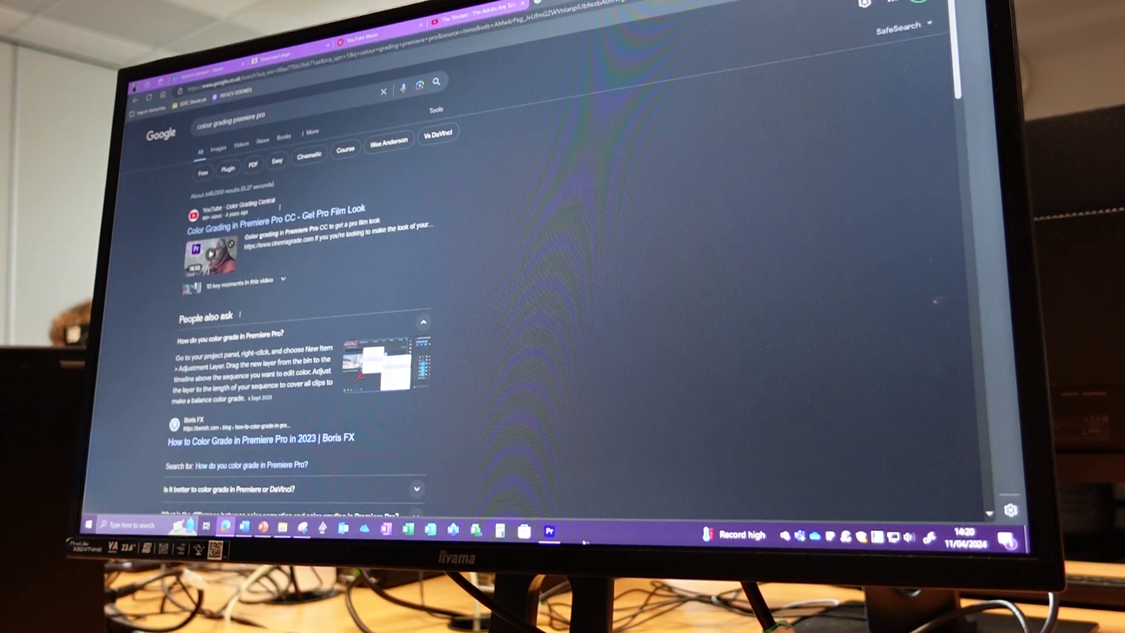
Step: Scrub the edit between about 1:04 and 2:22, ending near 1:50 on the hedges shot
click(551, 532)
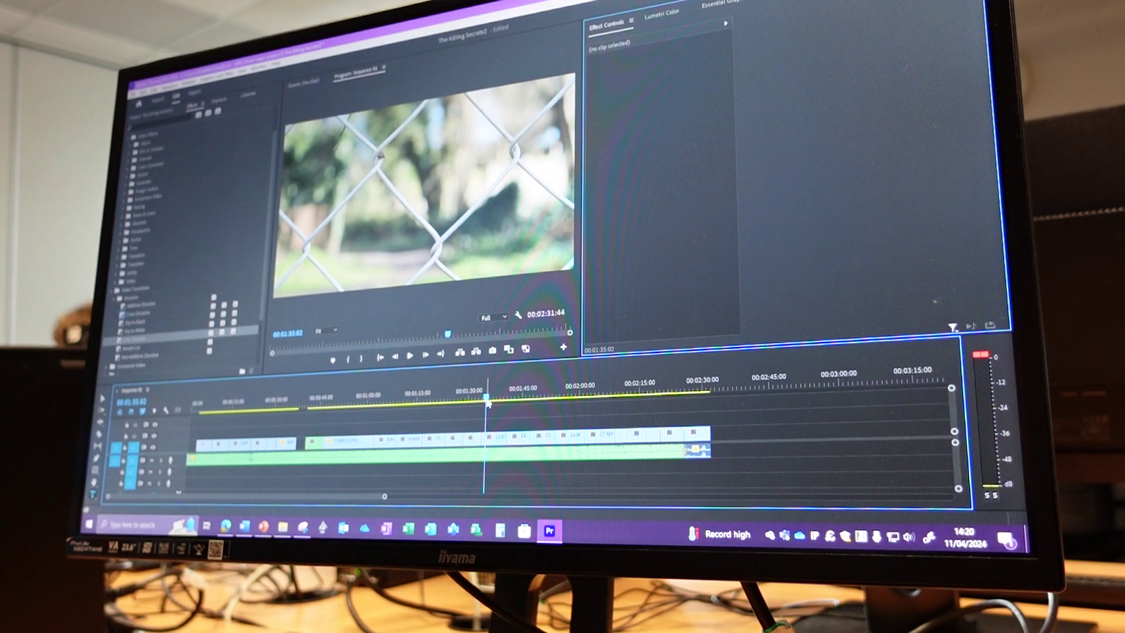
drag(488, 402, 538, 426)
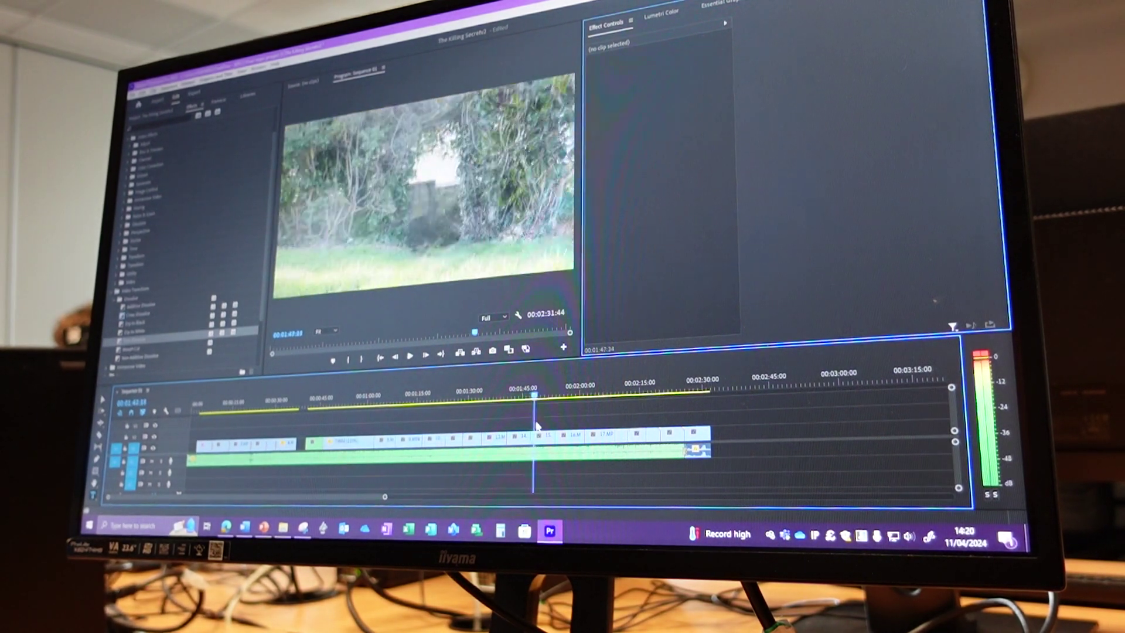
drag(538, 427, 675, 481)
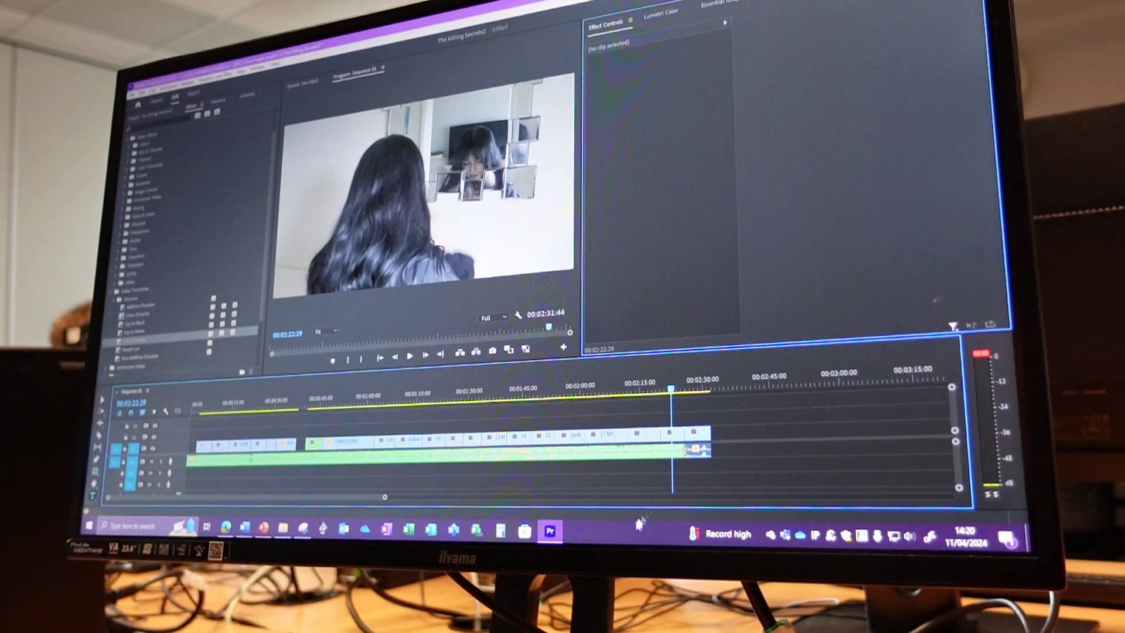
mouse_move(671, 393)
mouse_down()
mouse_move(698, 393)
mouse_move(381, 394)
mouse_up()
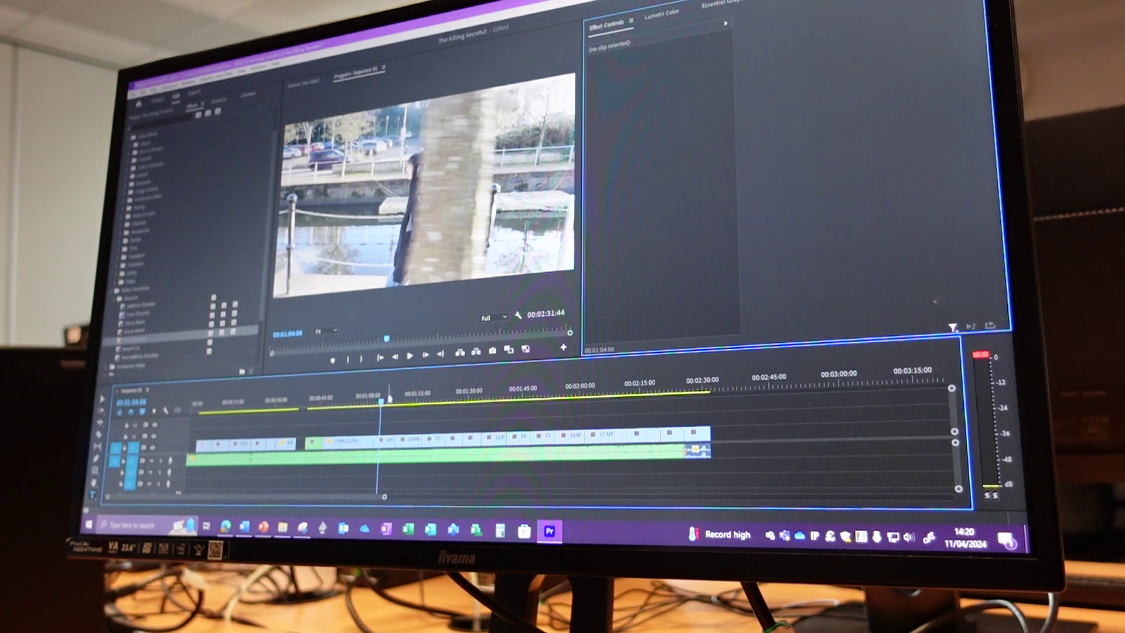
mouse_move(381, 387)
mouse_down()
mouse_move(324, 399)
mouse_move(395, 498)
mouse_move(542, 509)
mouse_up()
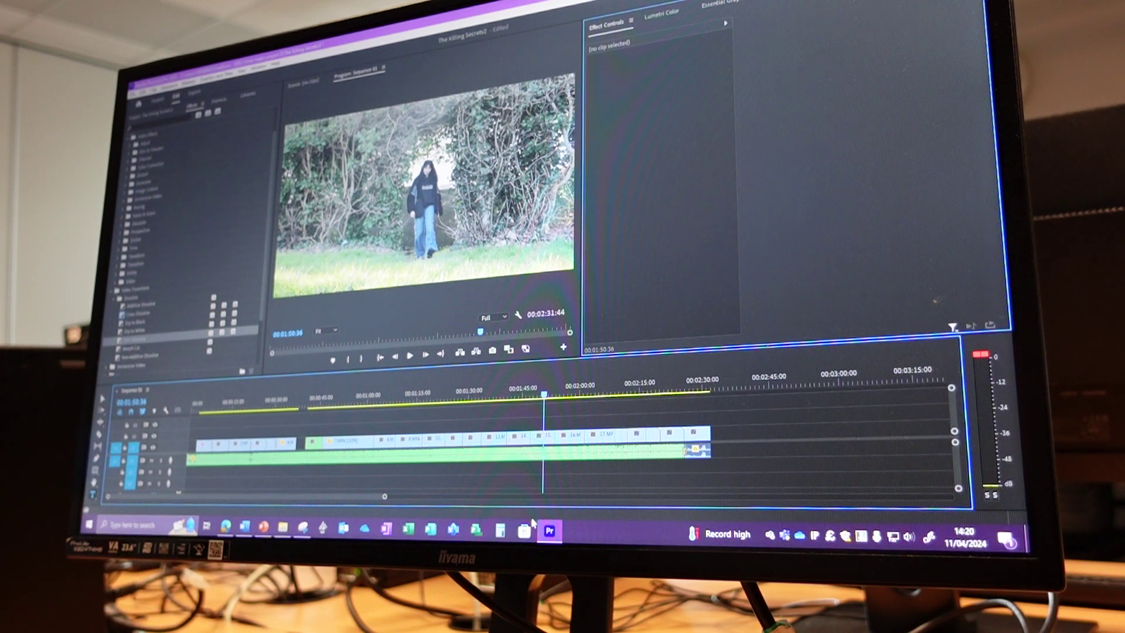
click(283, 526)
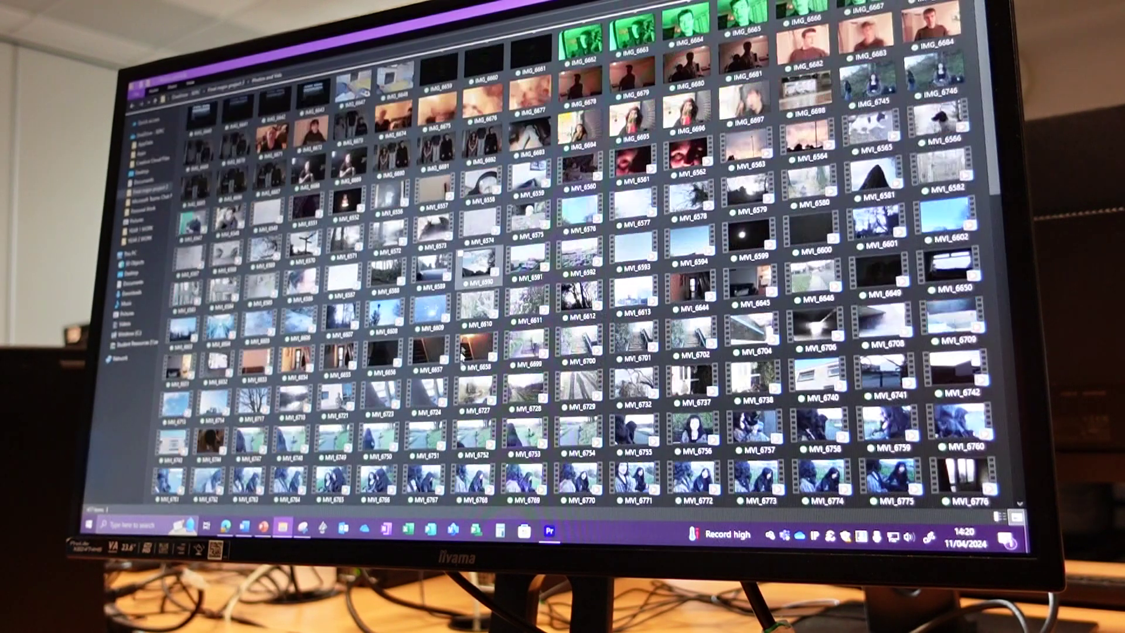
scroll(634, 189, down, 5)
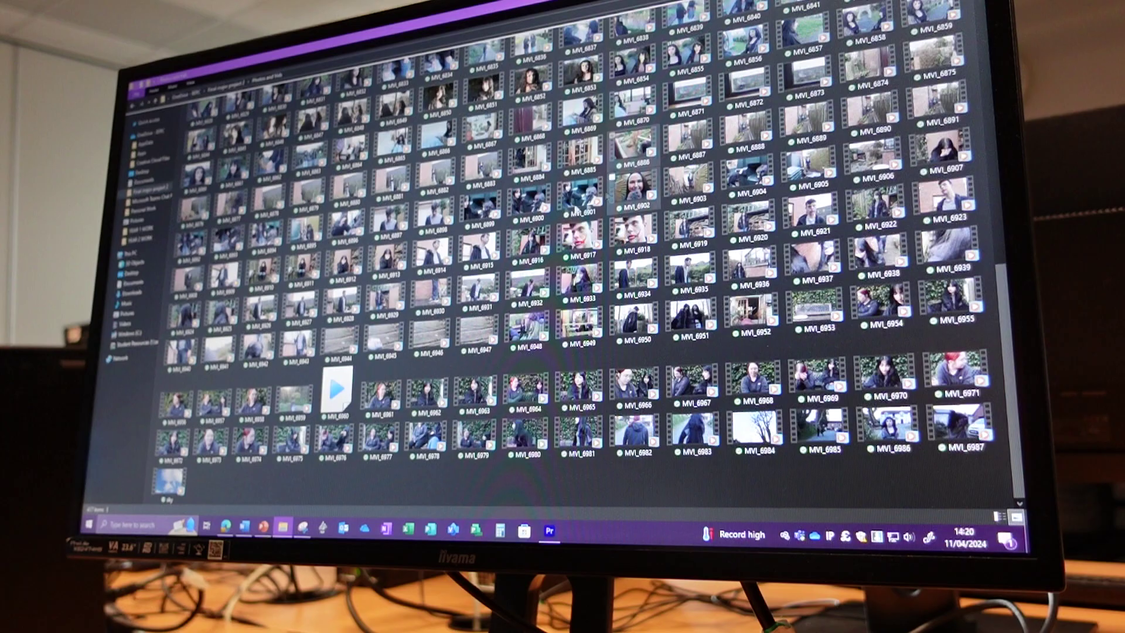
scroll(635, 189, up, 5)
scroll(668, 454, down, 5)
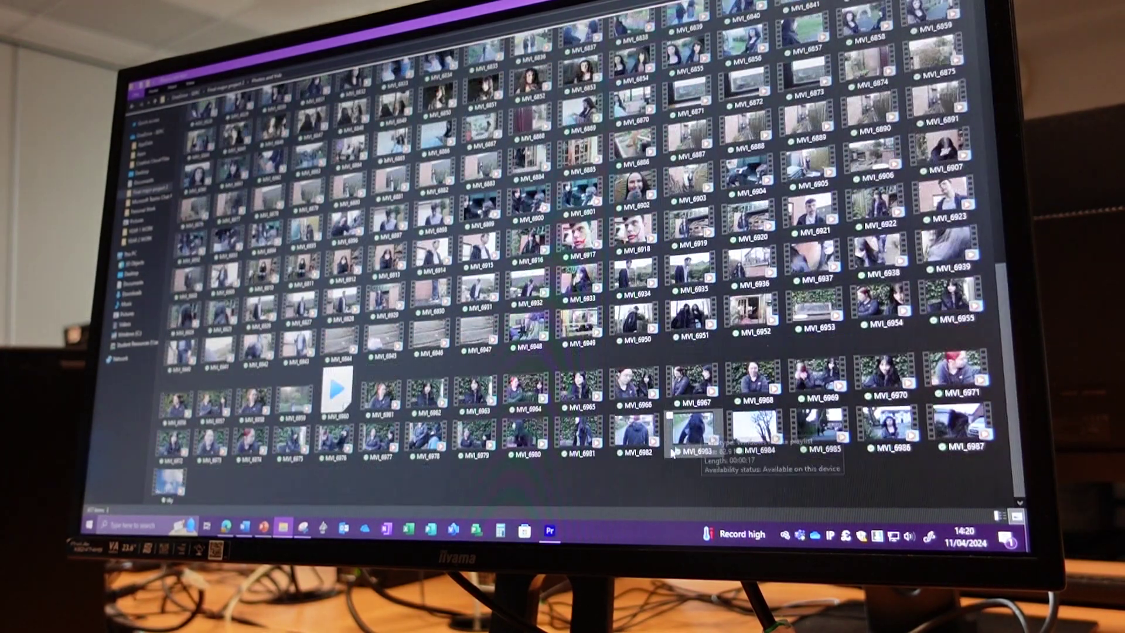